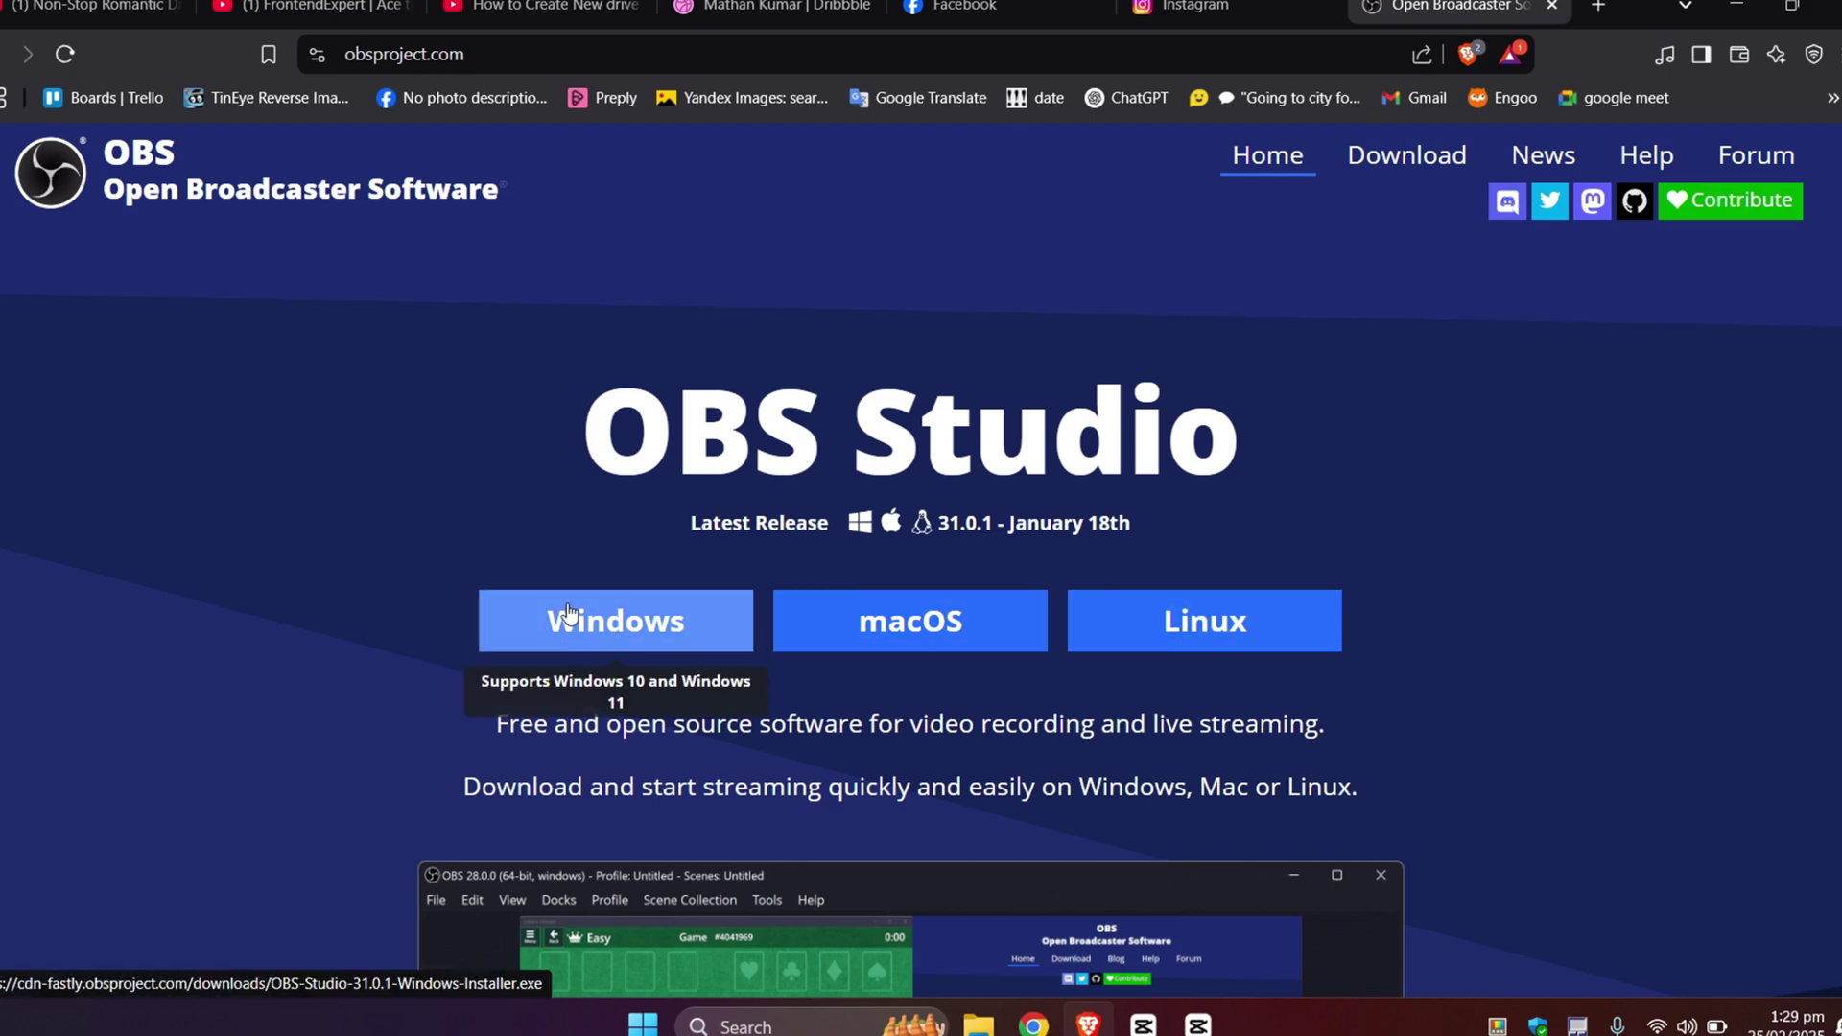
- Download the Windows installer for OBS Studio and save it in the Downloads folder as OBS-Studio-31.0.1-Windows-Installer
click(622, 619)
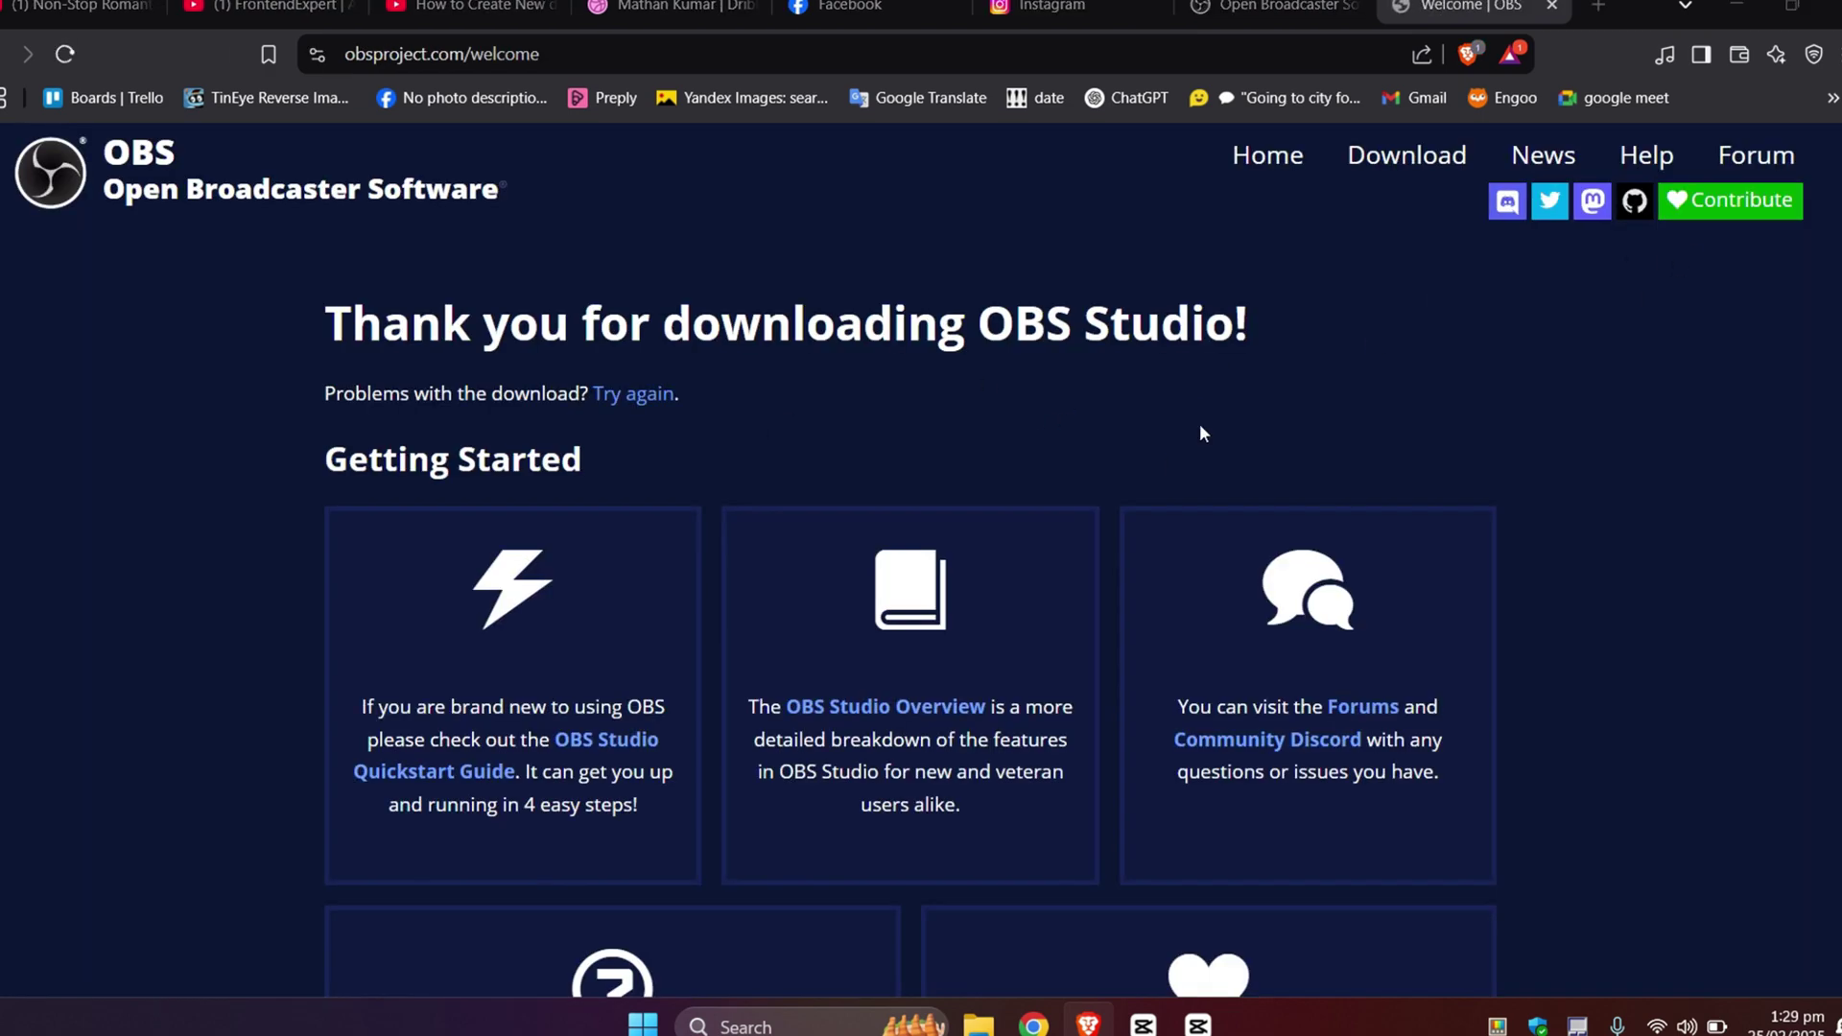
scroll(1199, 423, down, 2)
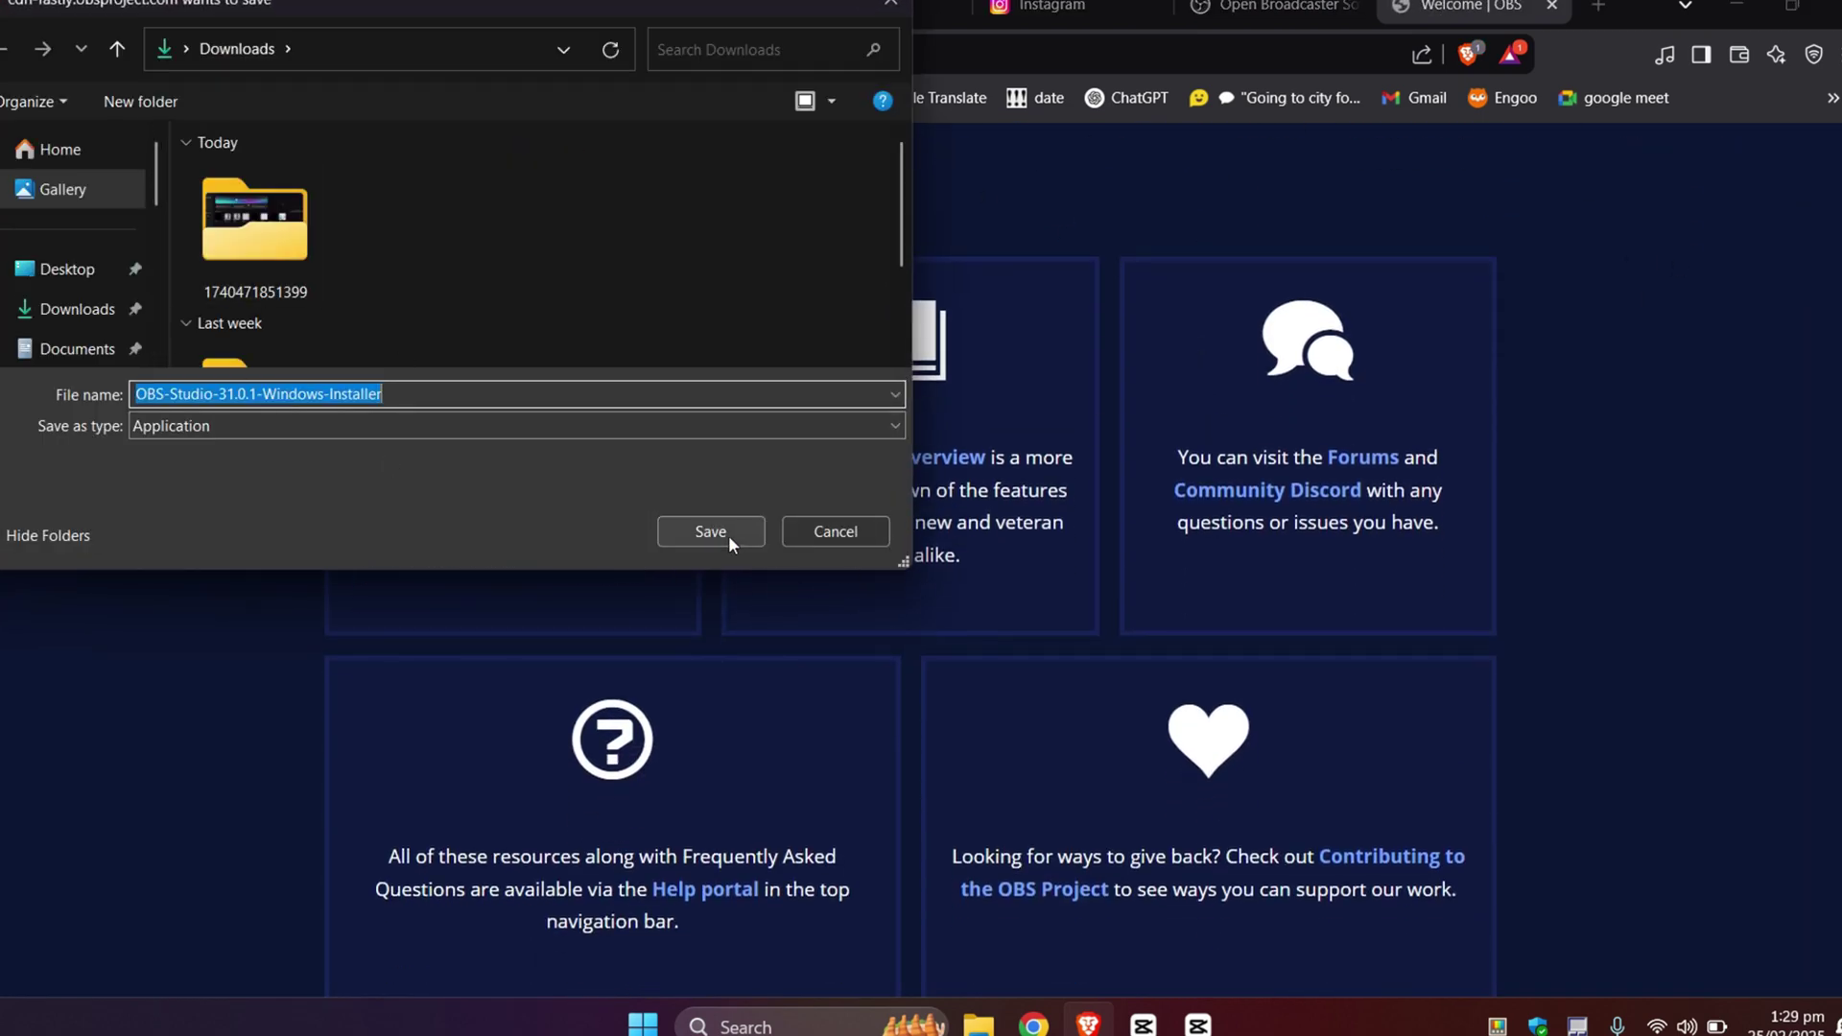
click(703, 534)
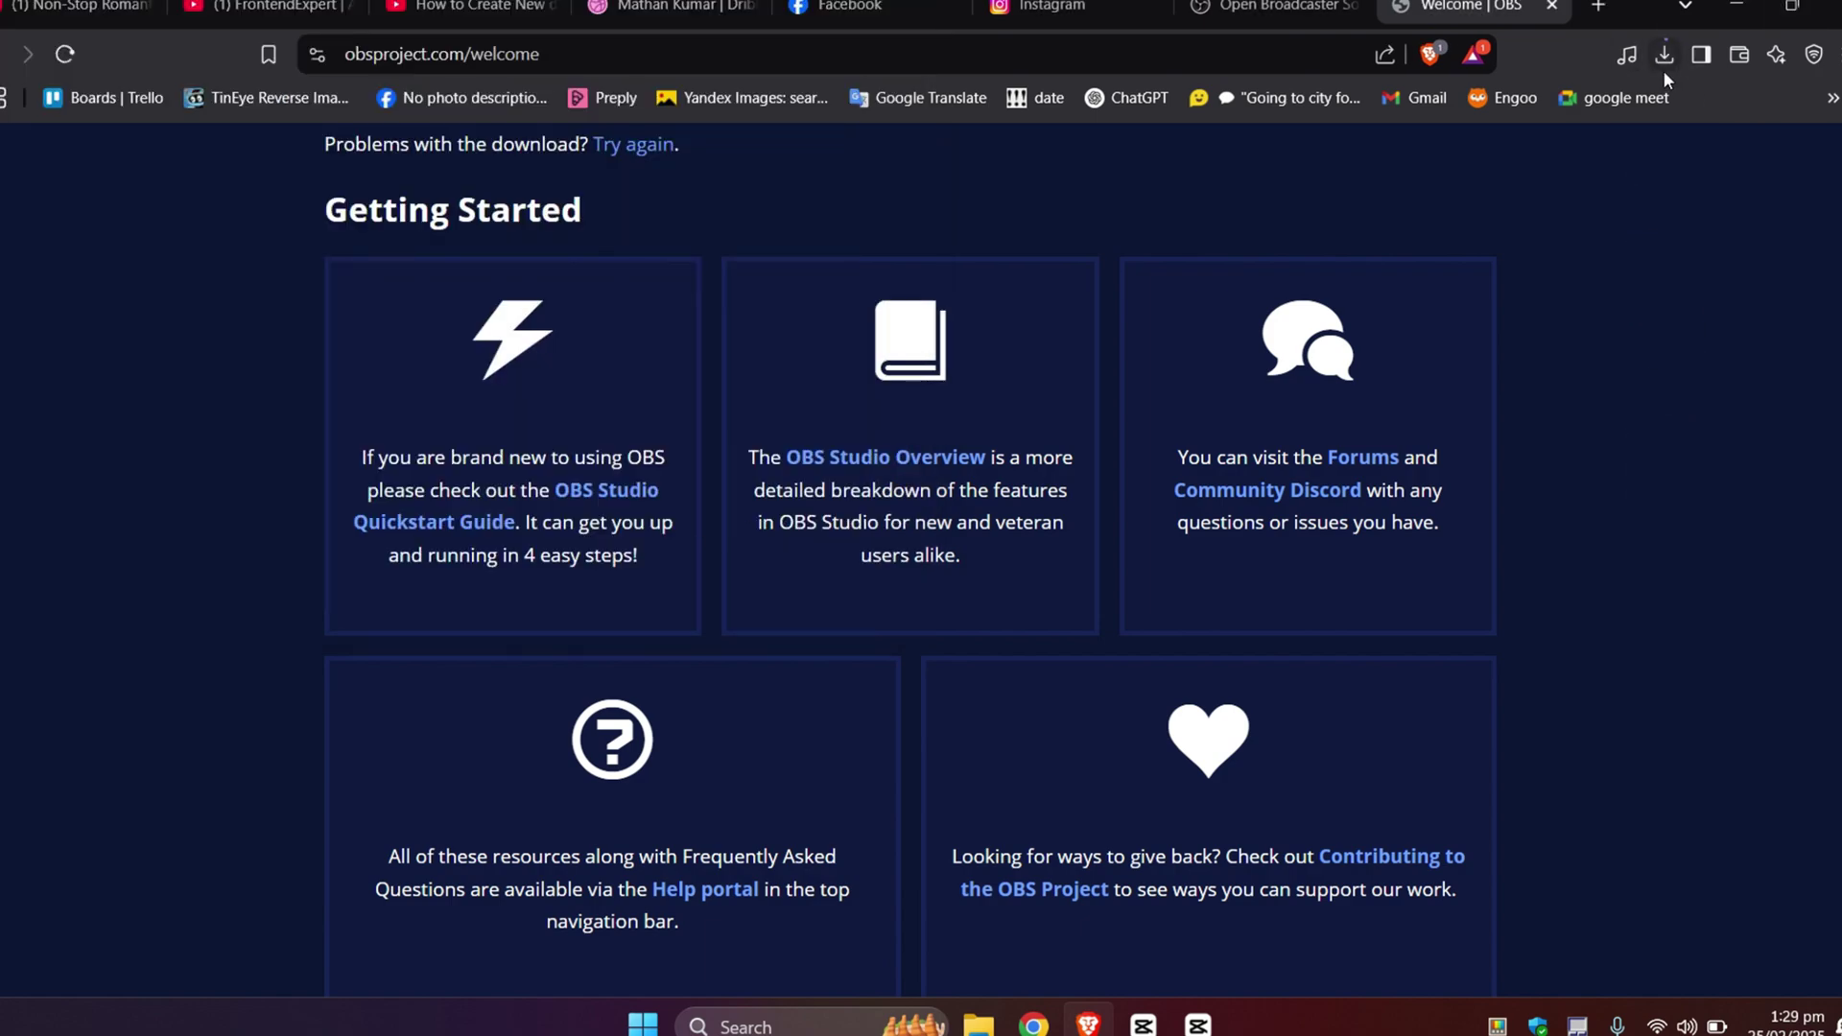
- Locate the downloaded OBS-Studio-31.0.1-Windows-Installer in File Explorer, run it, and allow it to make changes to the device
click(1667, 63)
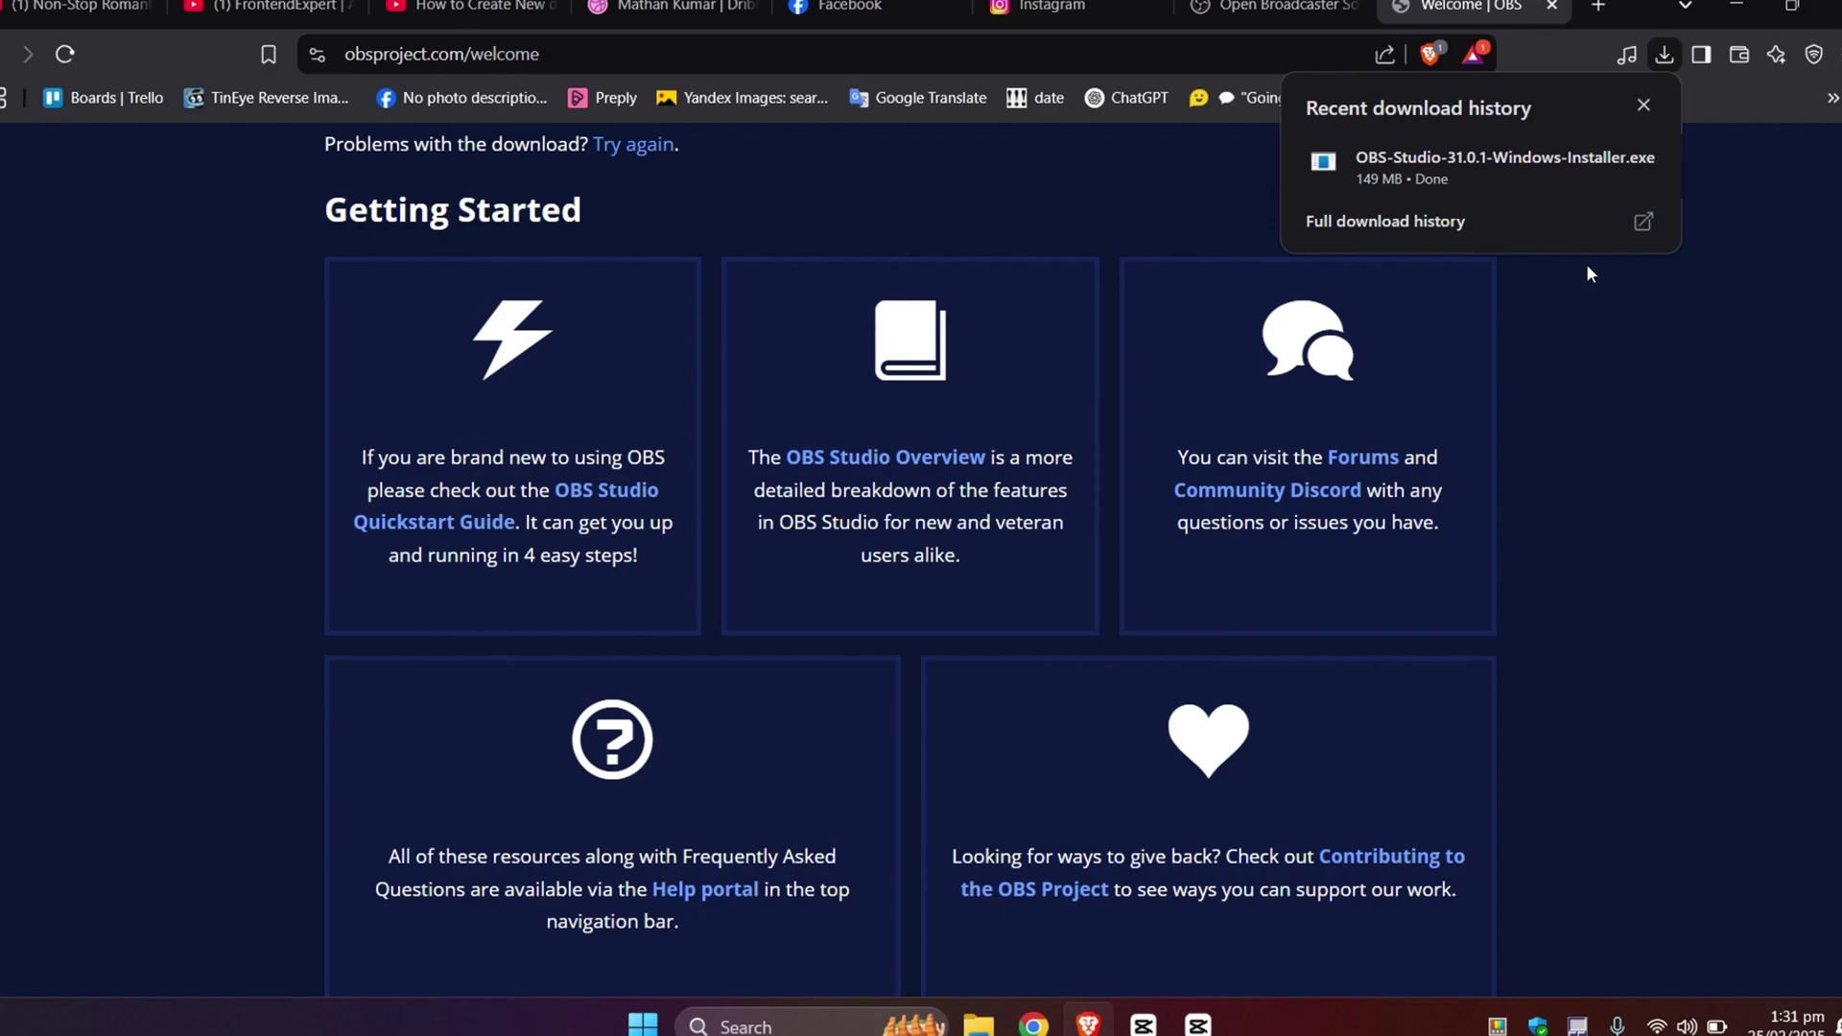
click(1607, 159)
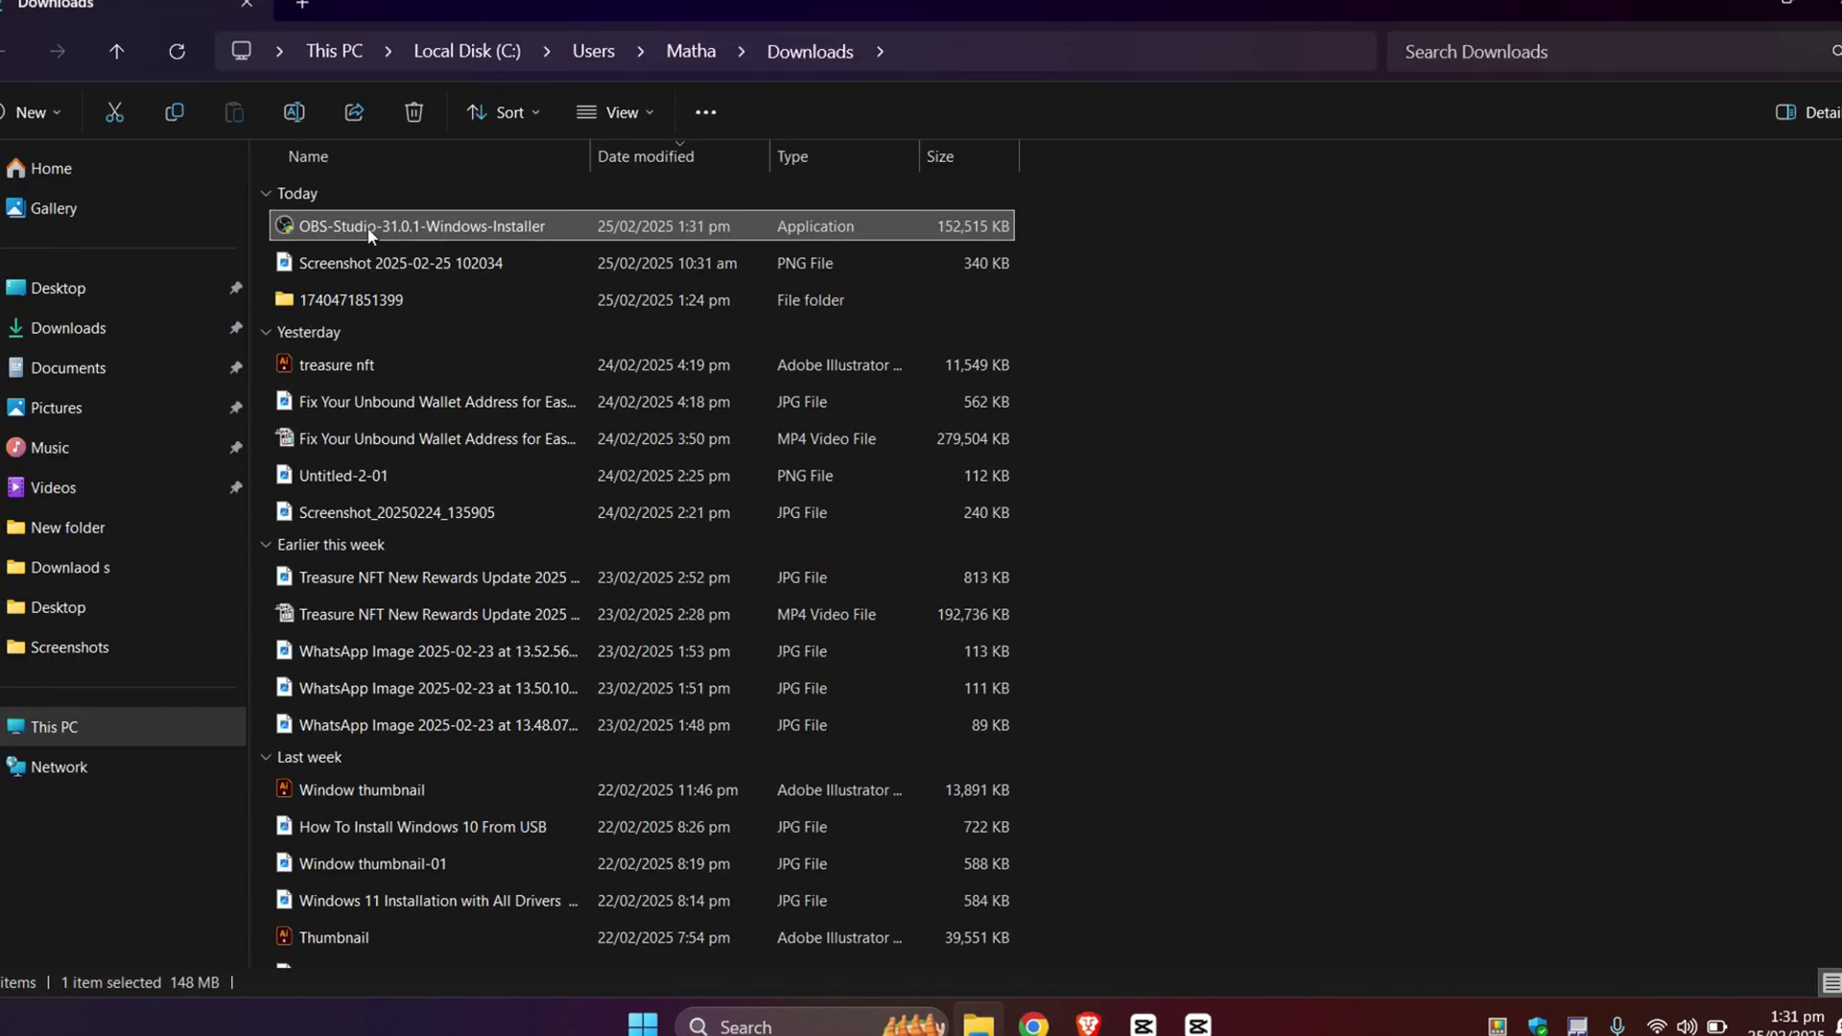
double_click(381, 231)
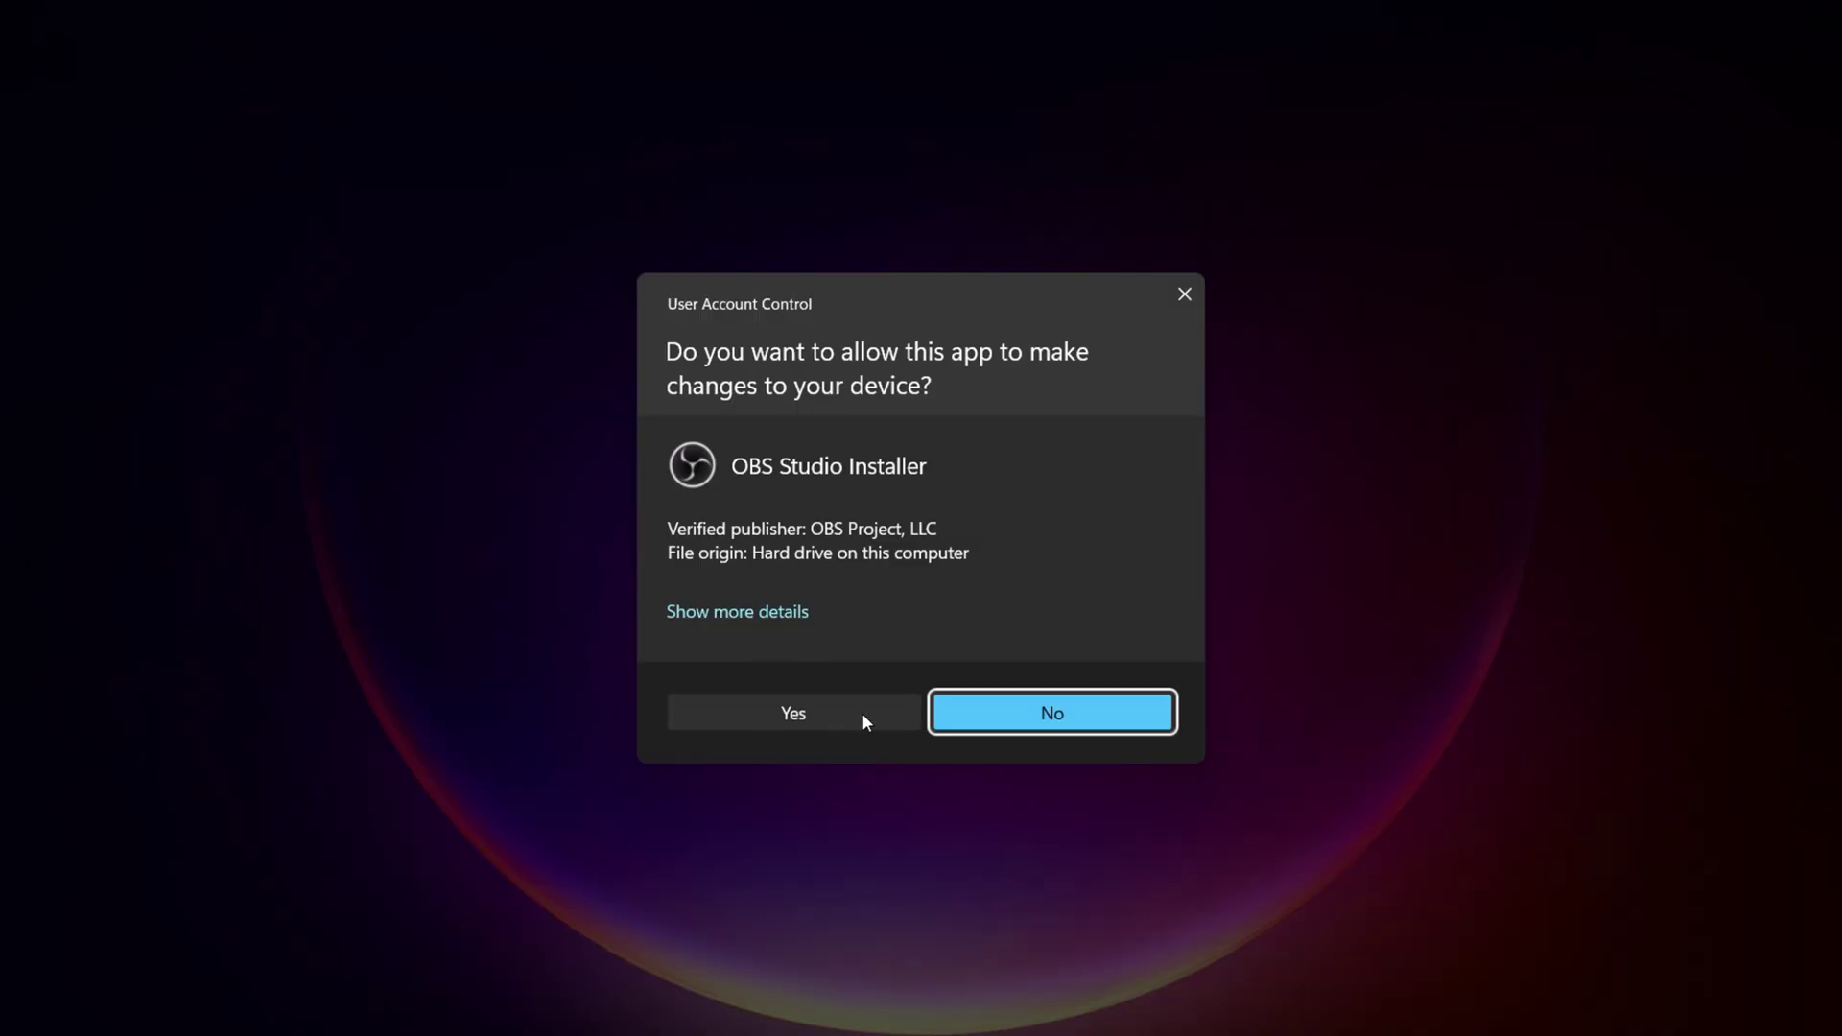
click(826, 715)
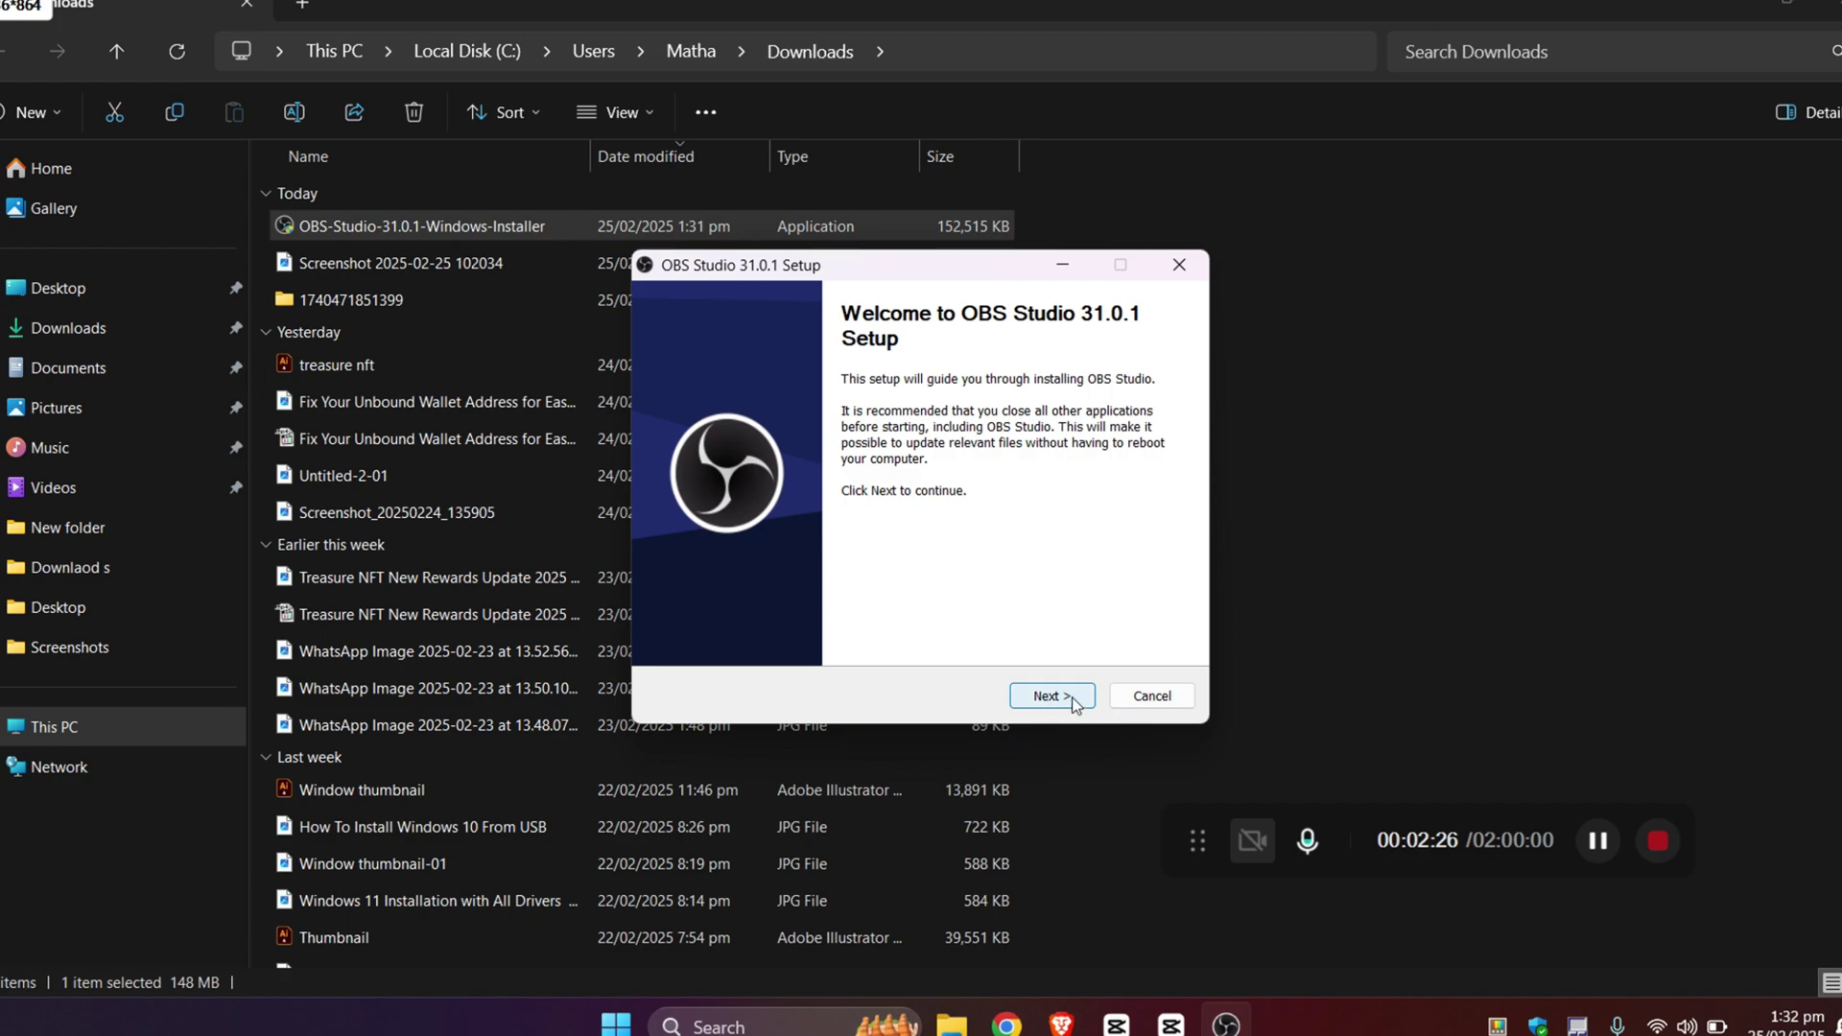
- Install OBS Studio 31.0.1 with the default setup options and finish setup with launching the program enabled
click(1063, 698)
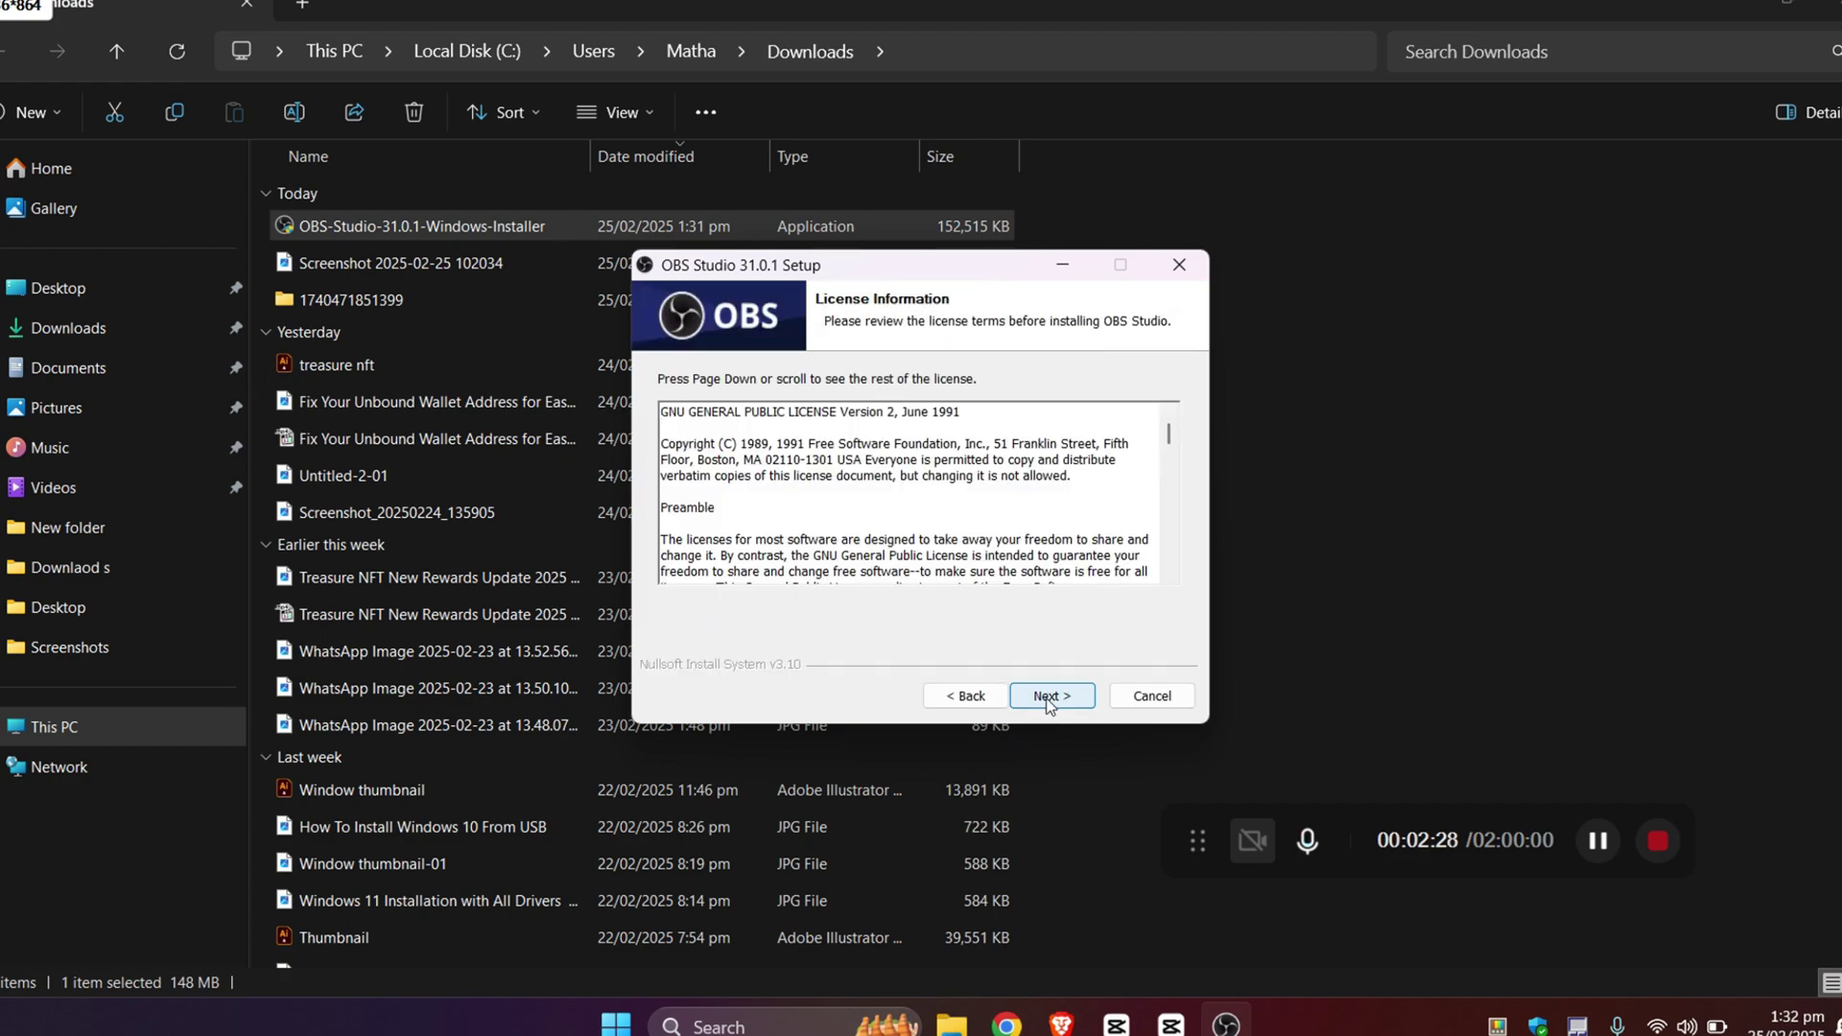
click(1077, 705)
click(1052, 696)
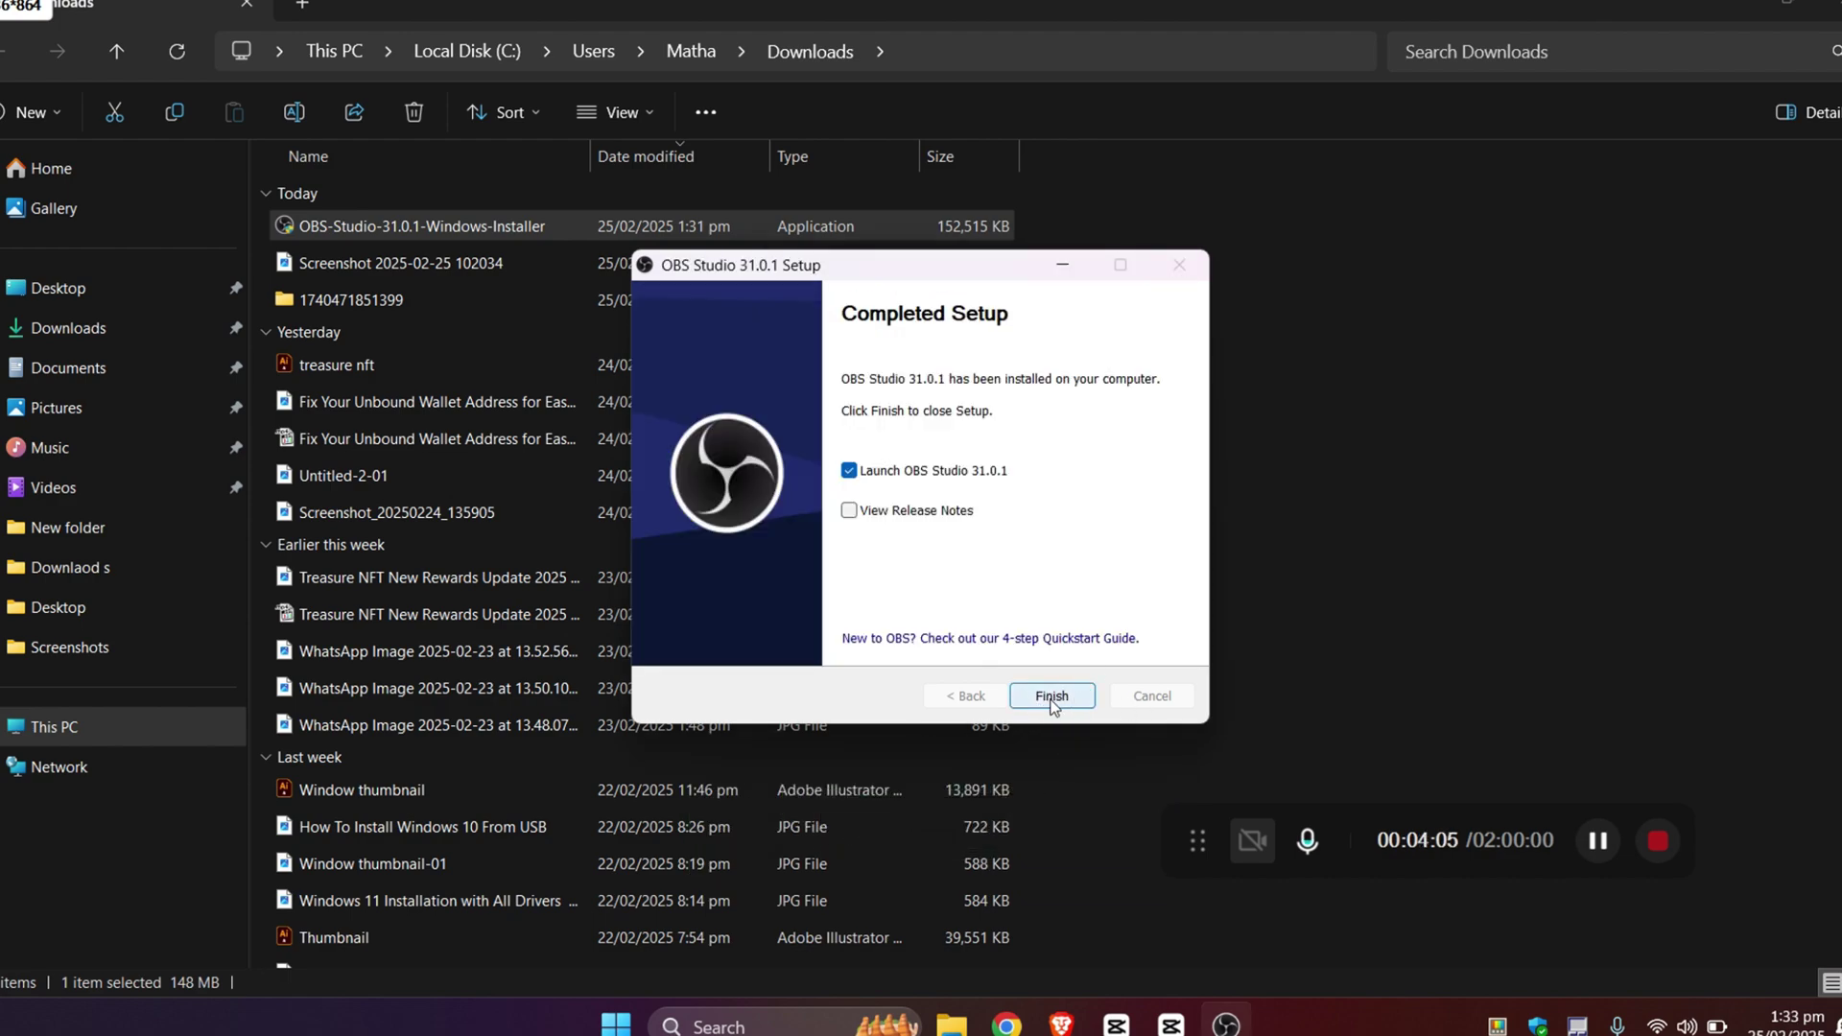
click(1051, 698)
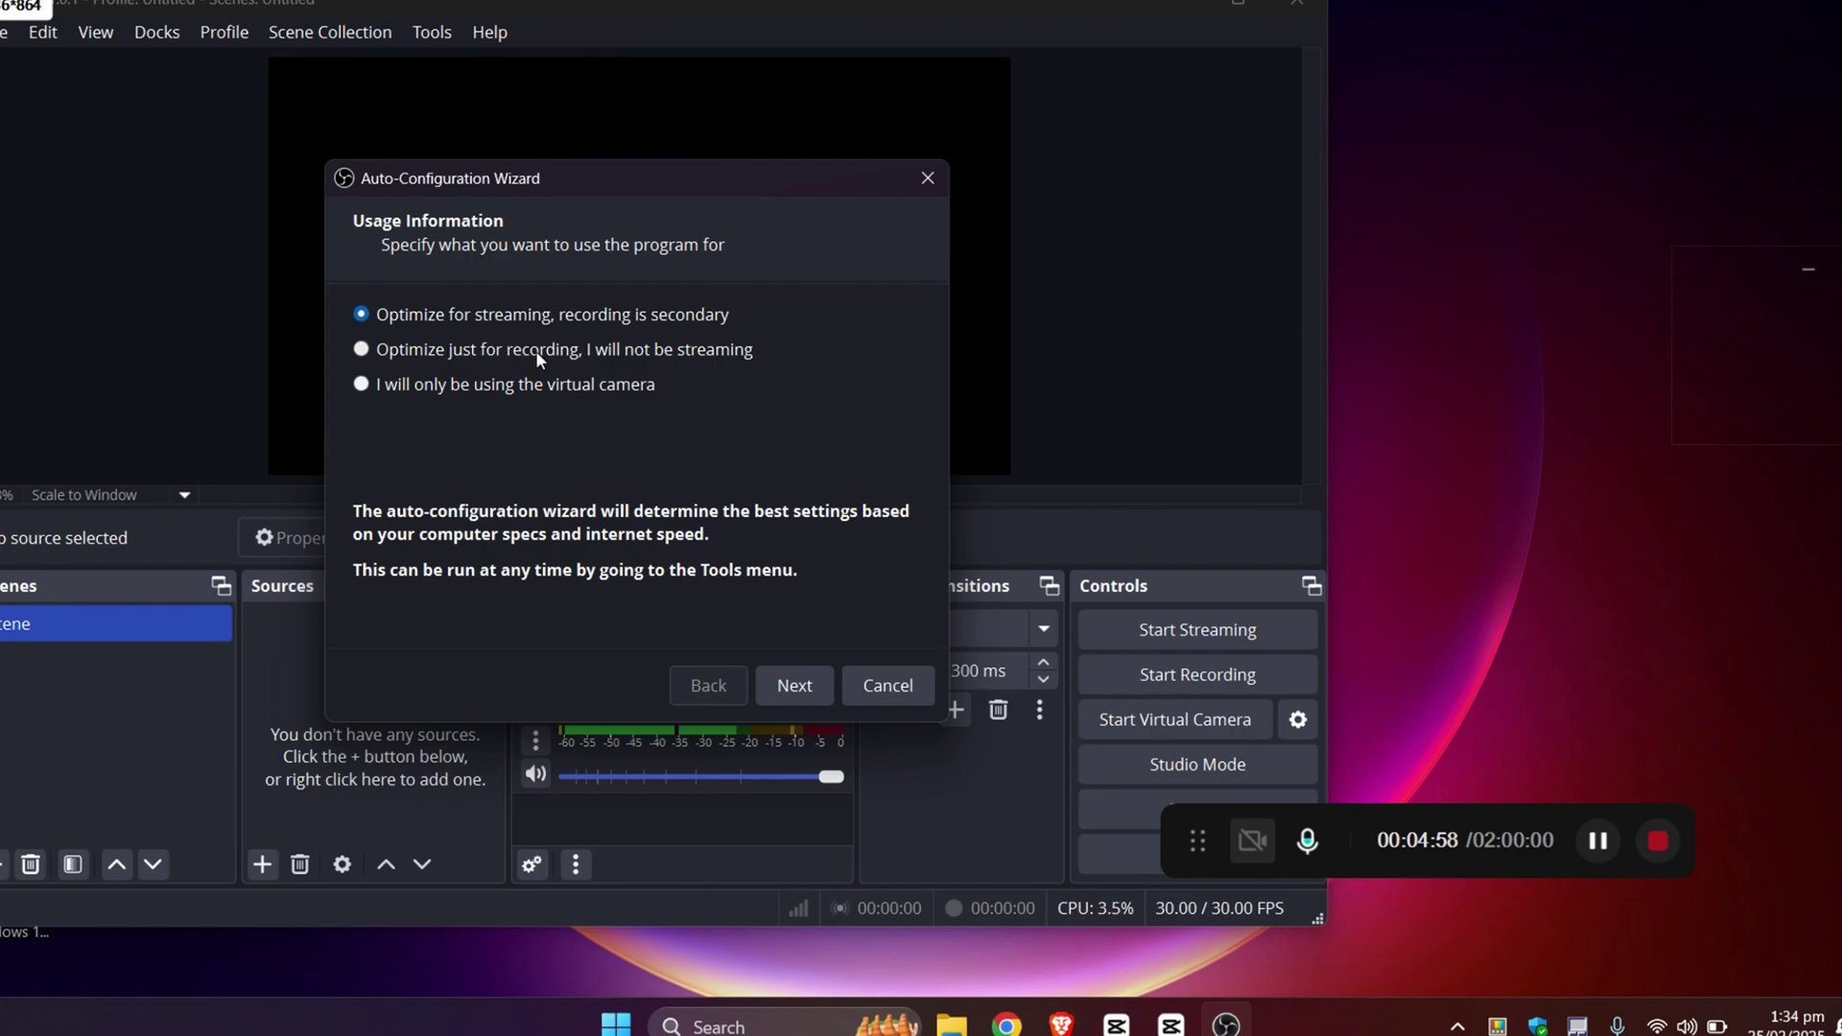
- Auto-configure for recording only, with the current 1920x1080 canvas and either 60 or 30 FPS preferring 60, and apply the settings
click(360, 349)
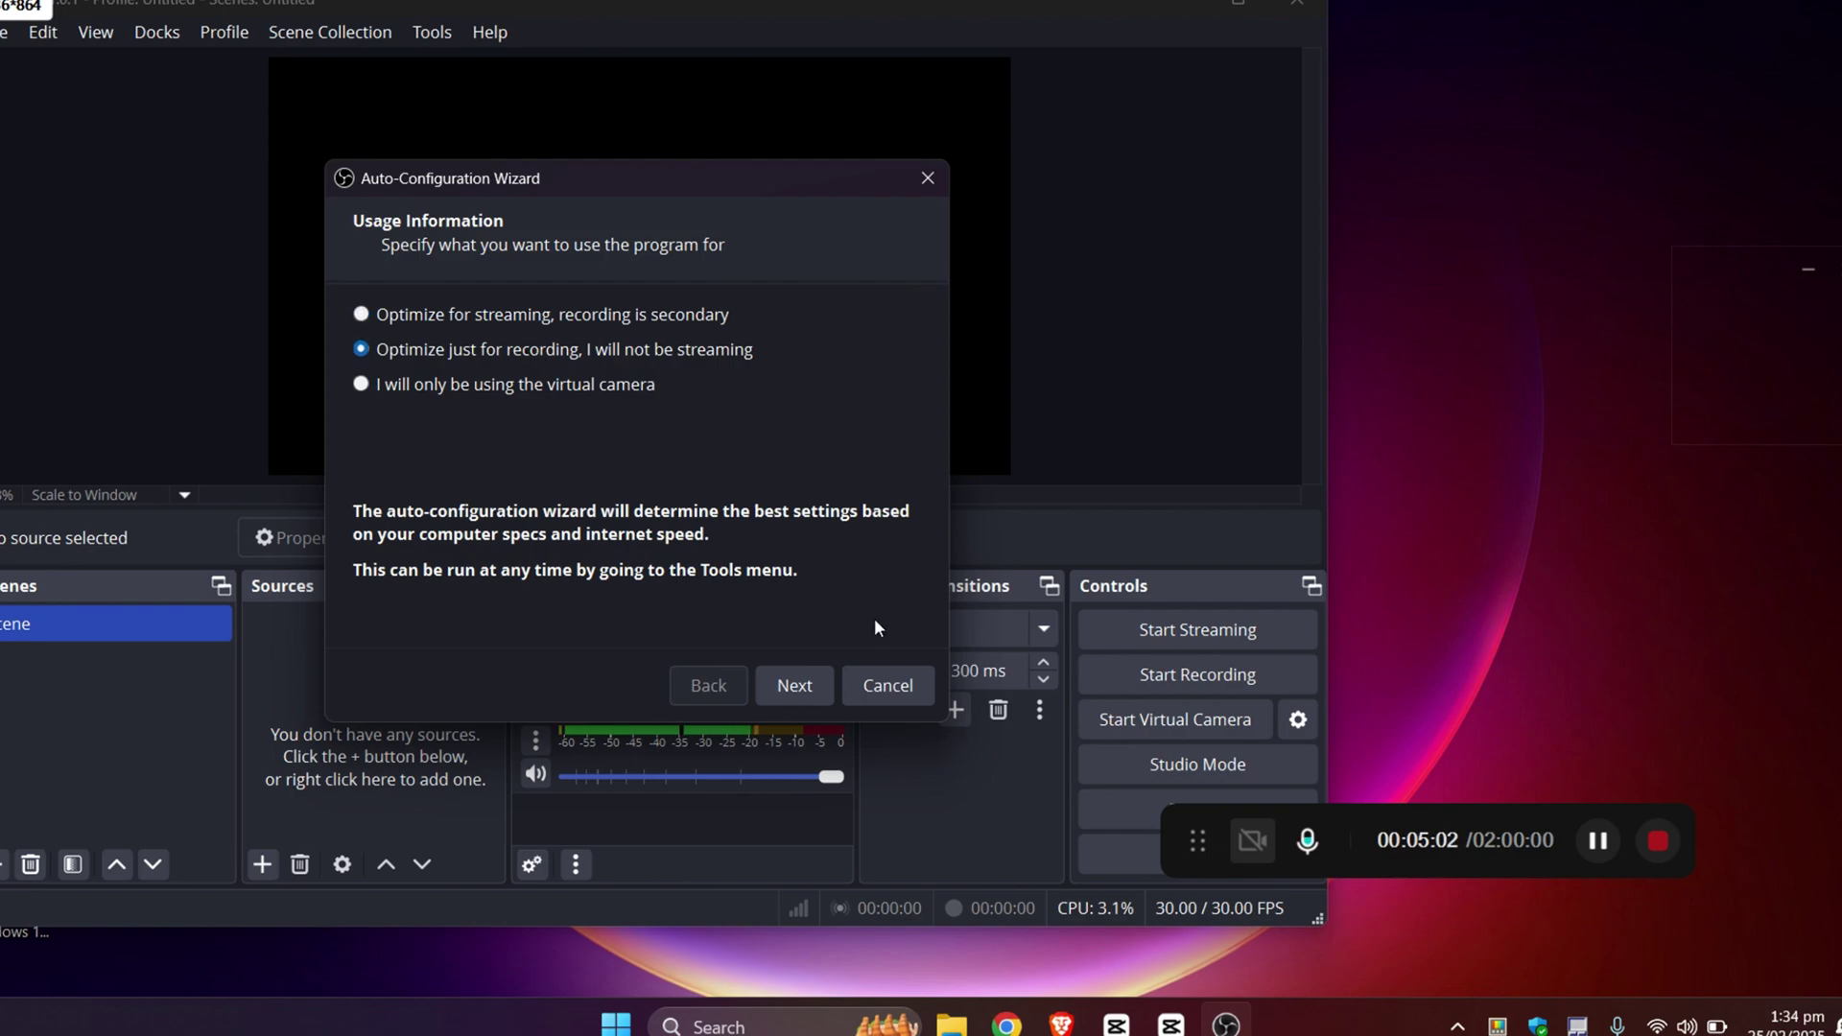
click(808, 687)
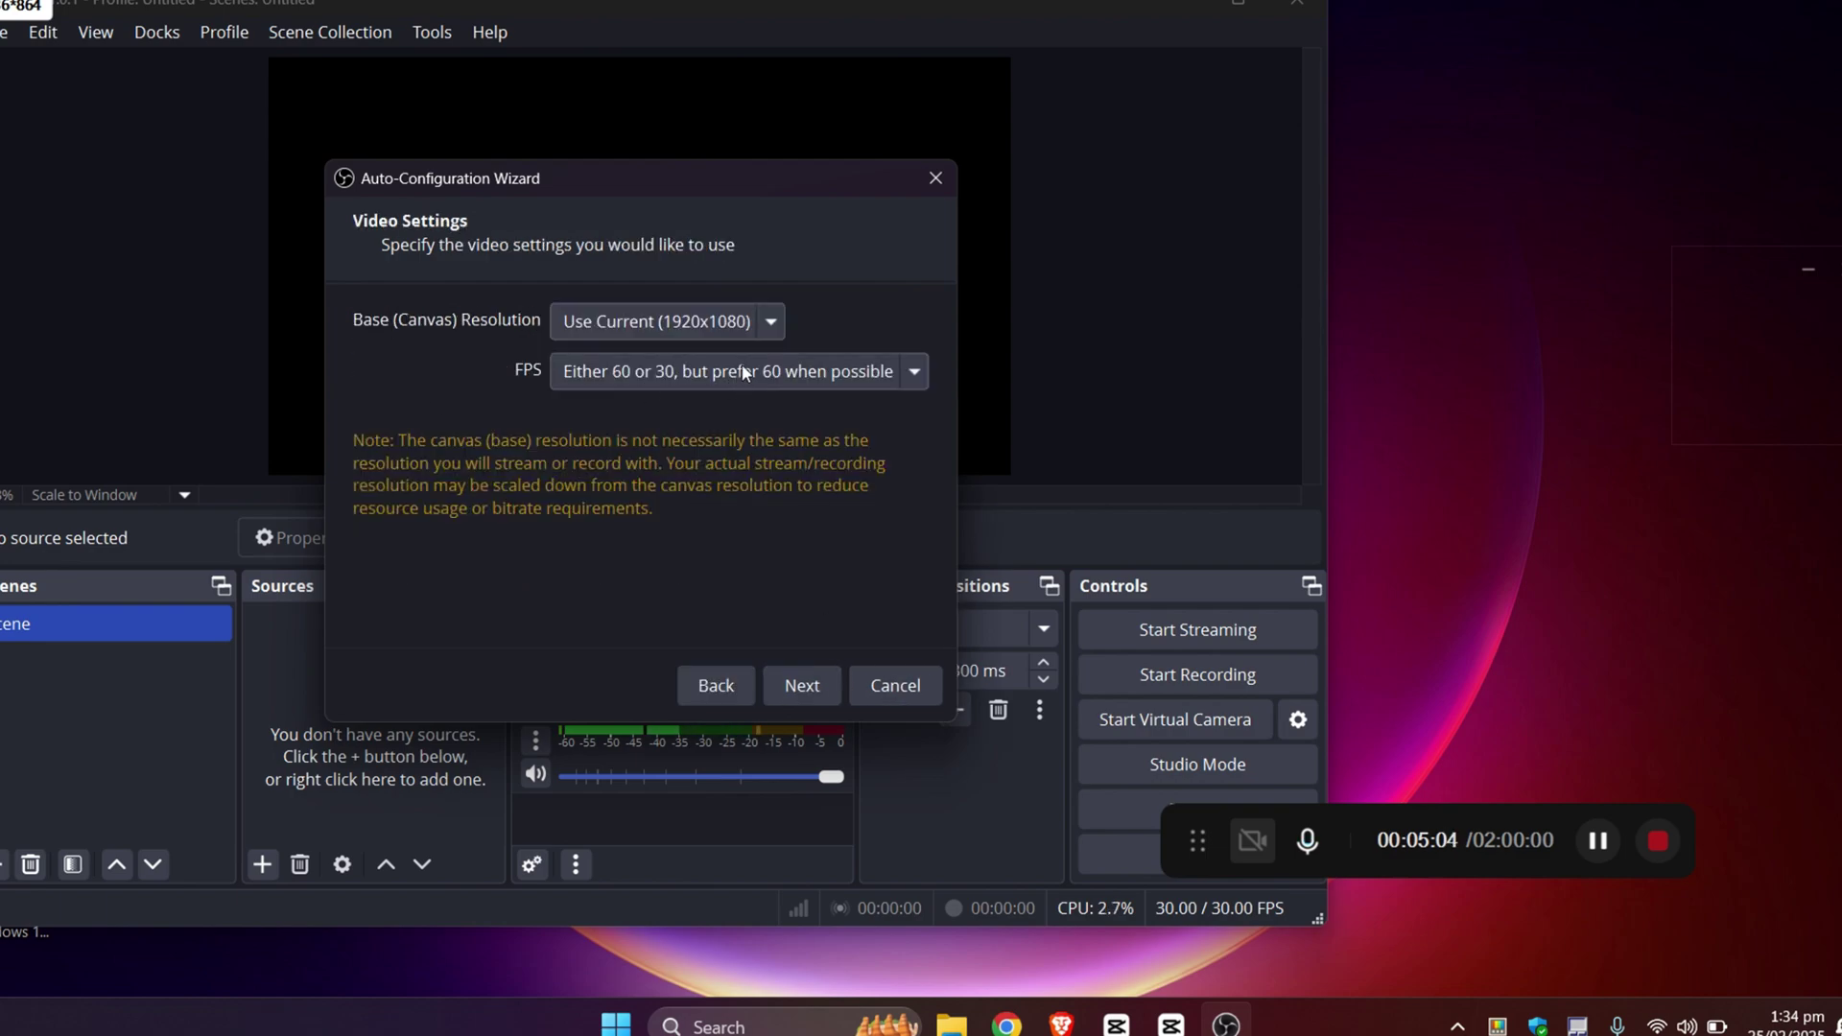
click(766, 326)
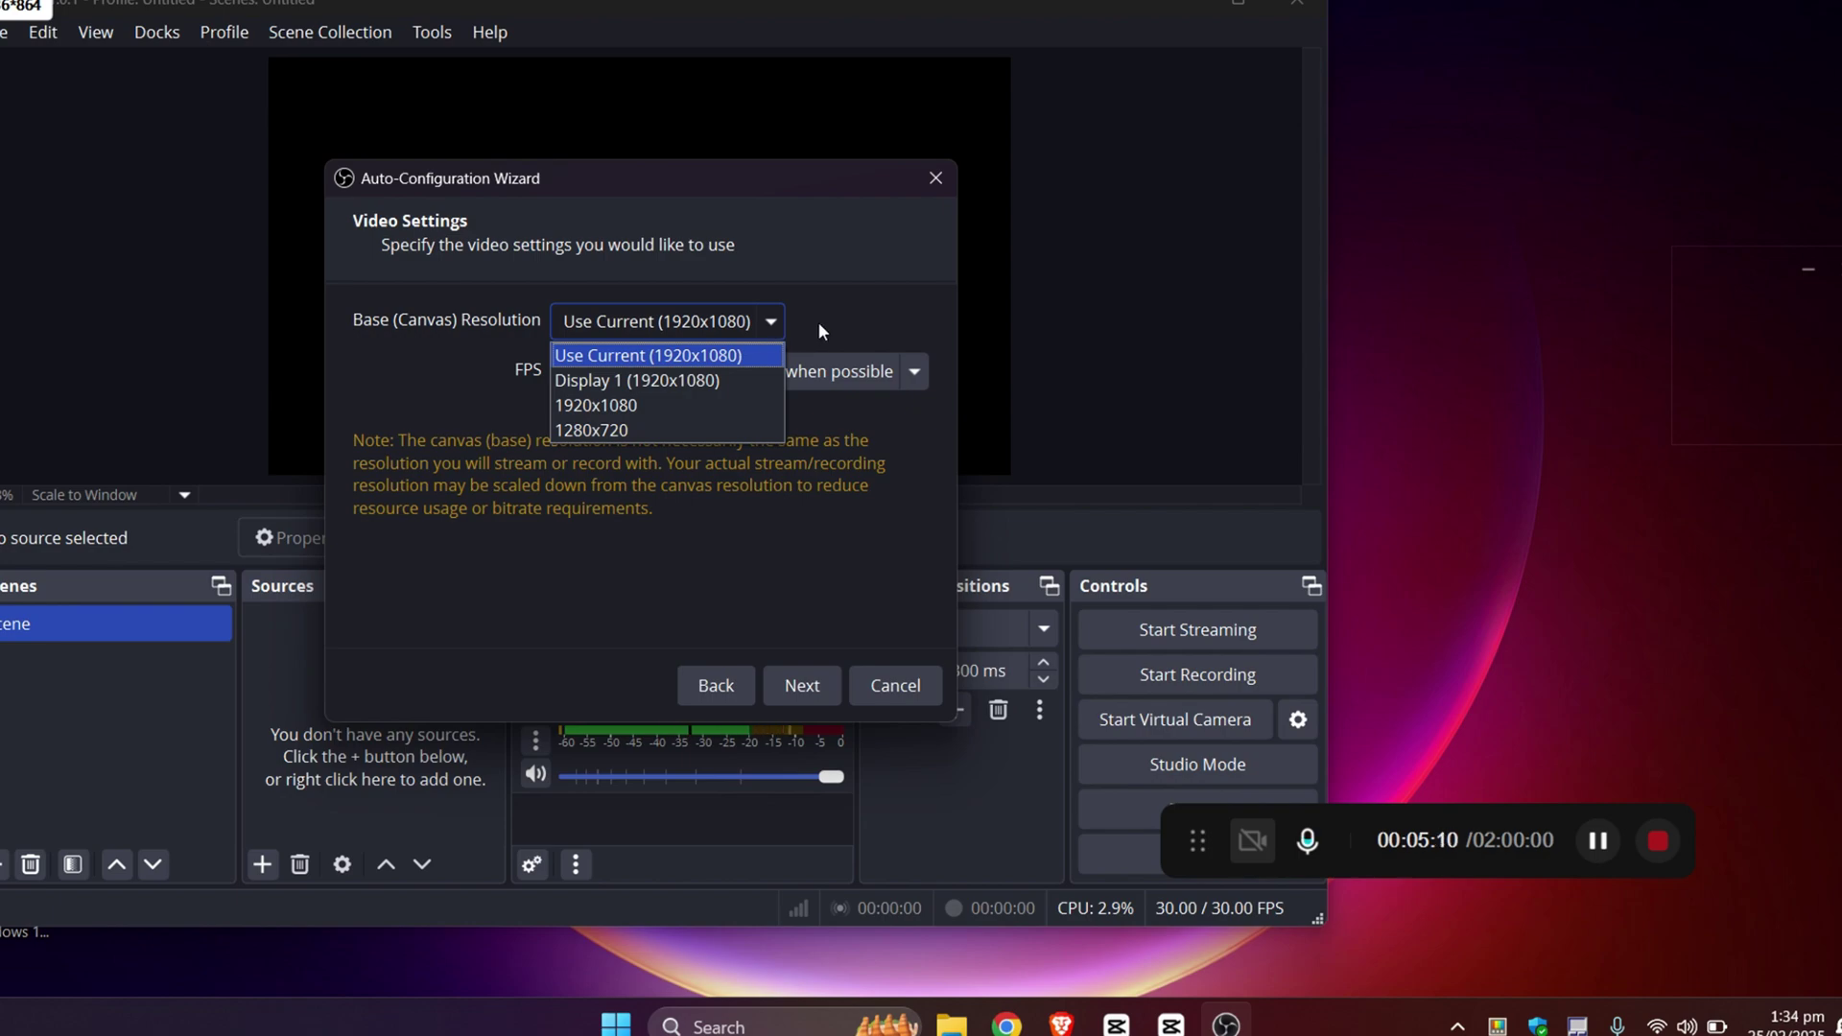
click(662, 345)
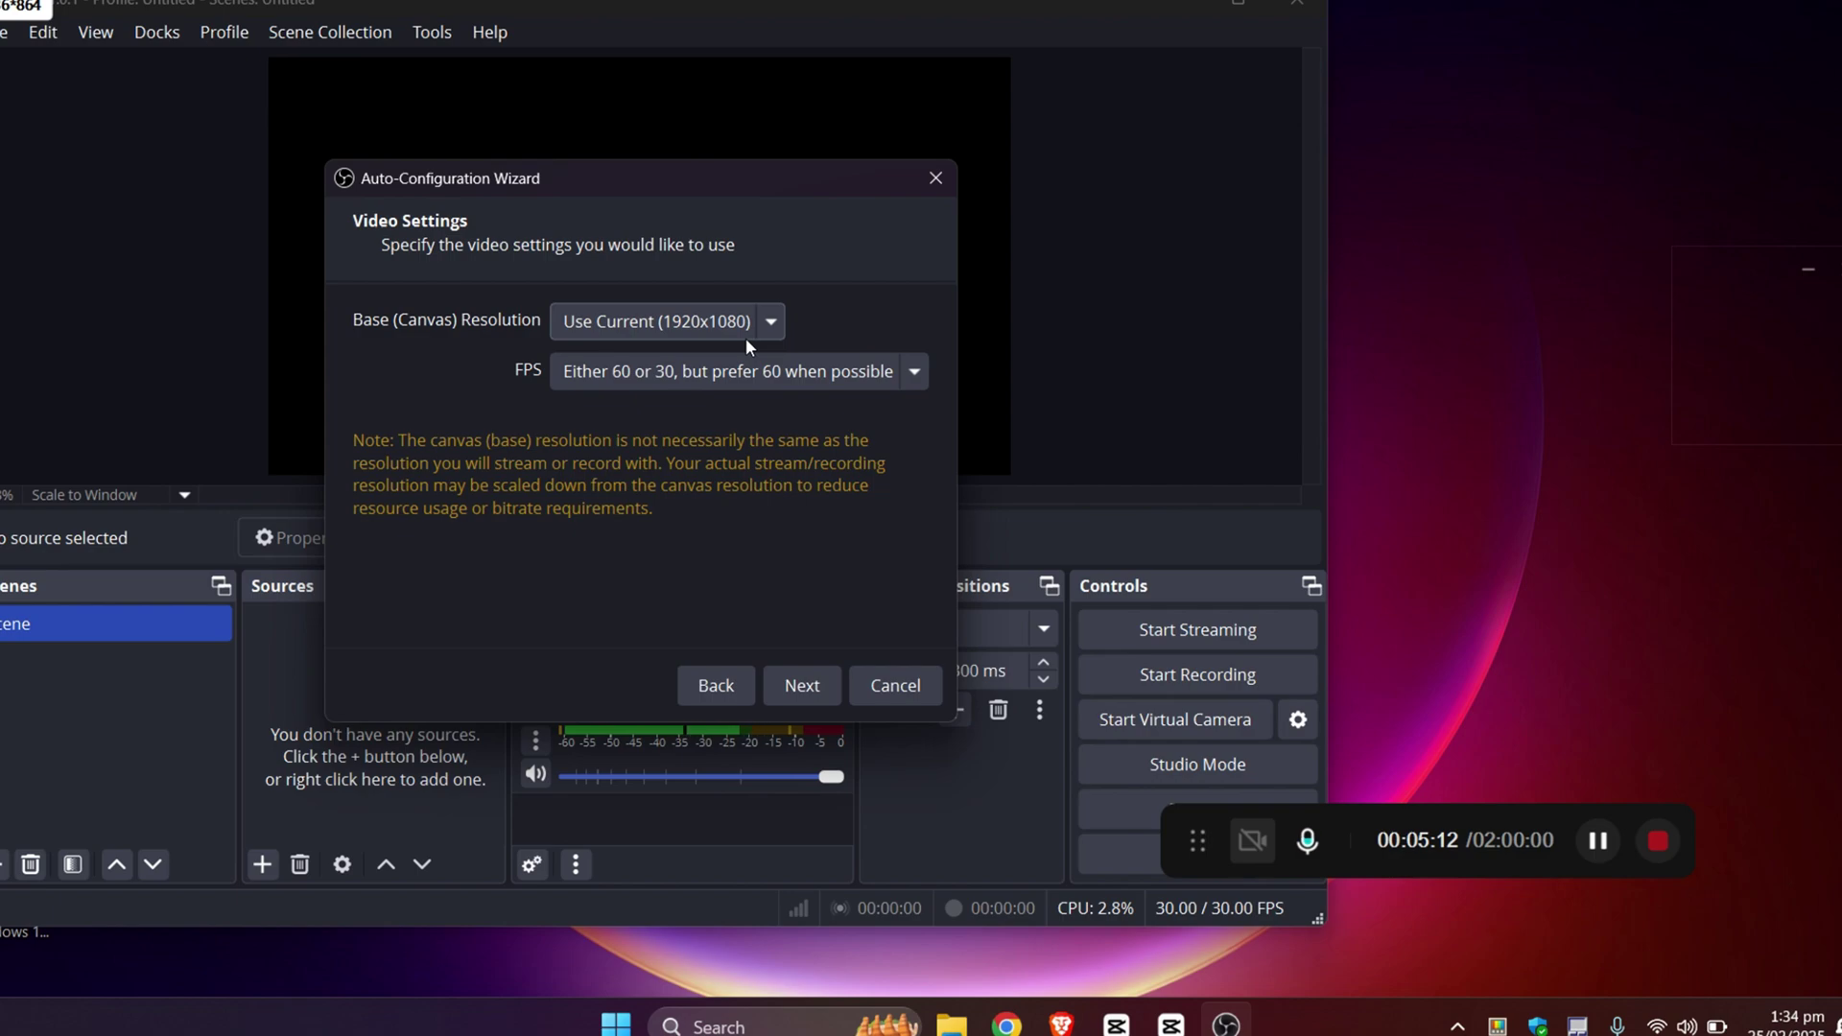
click(913, 374)
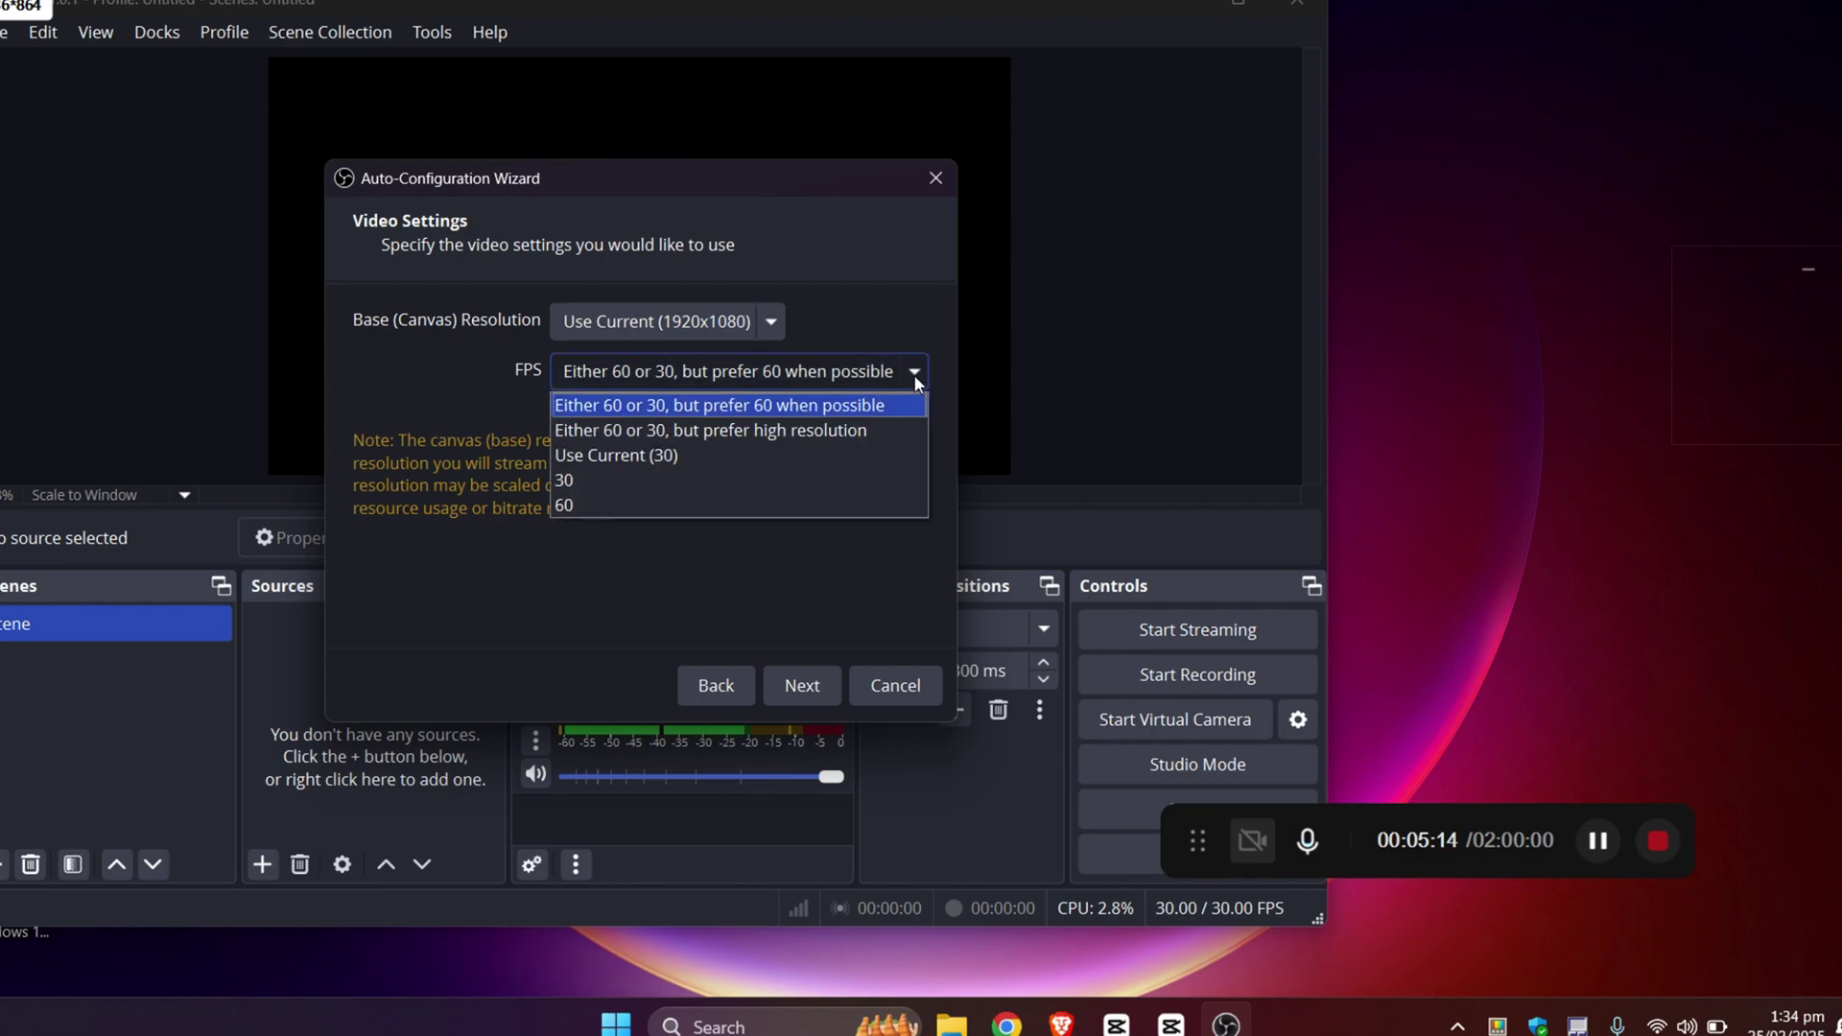
click(861, 406)
click(798, 688)
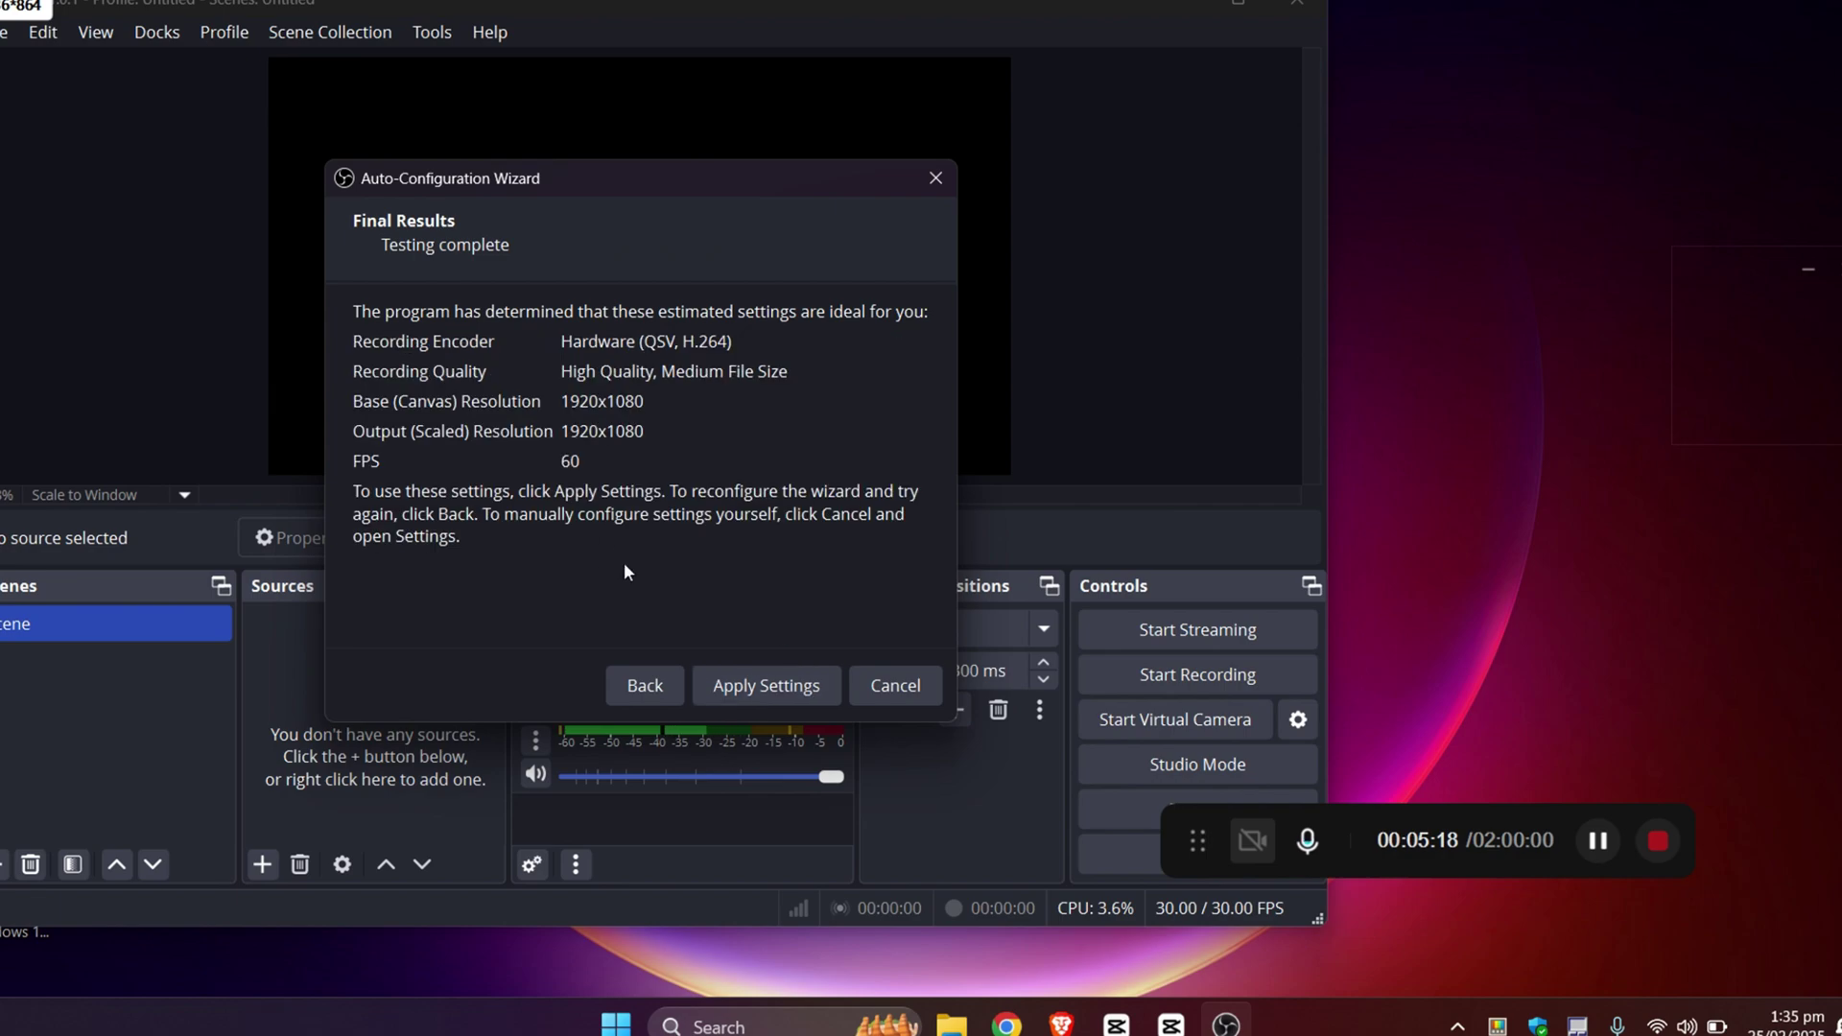
click(783, 687)
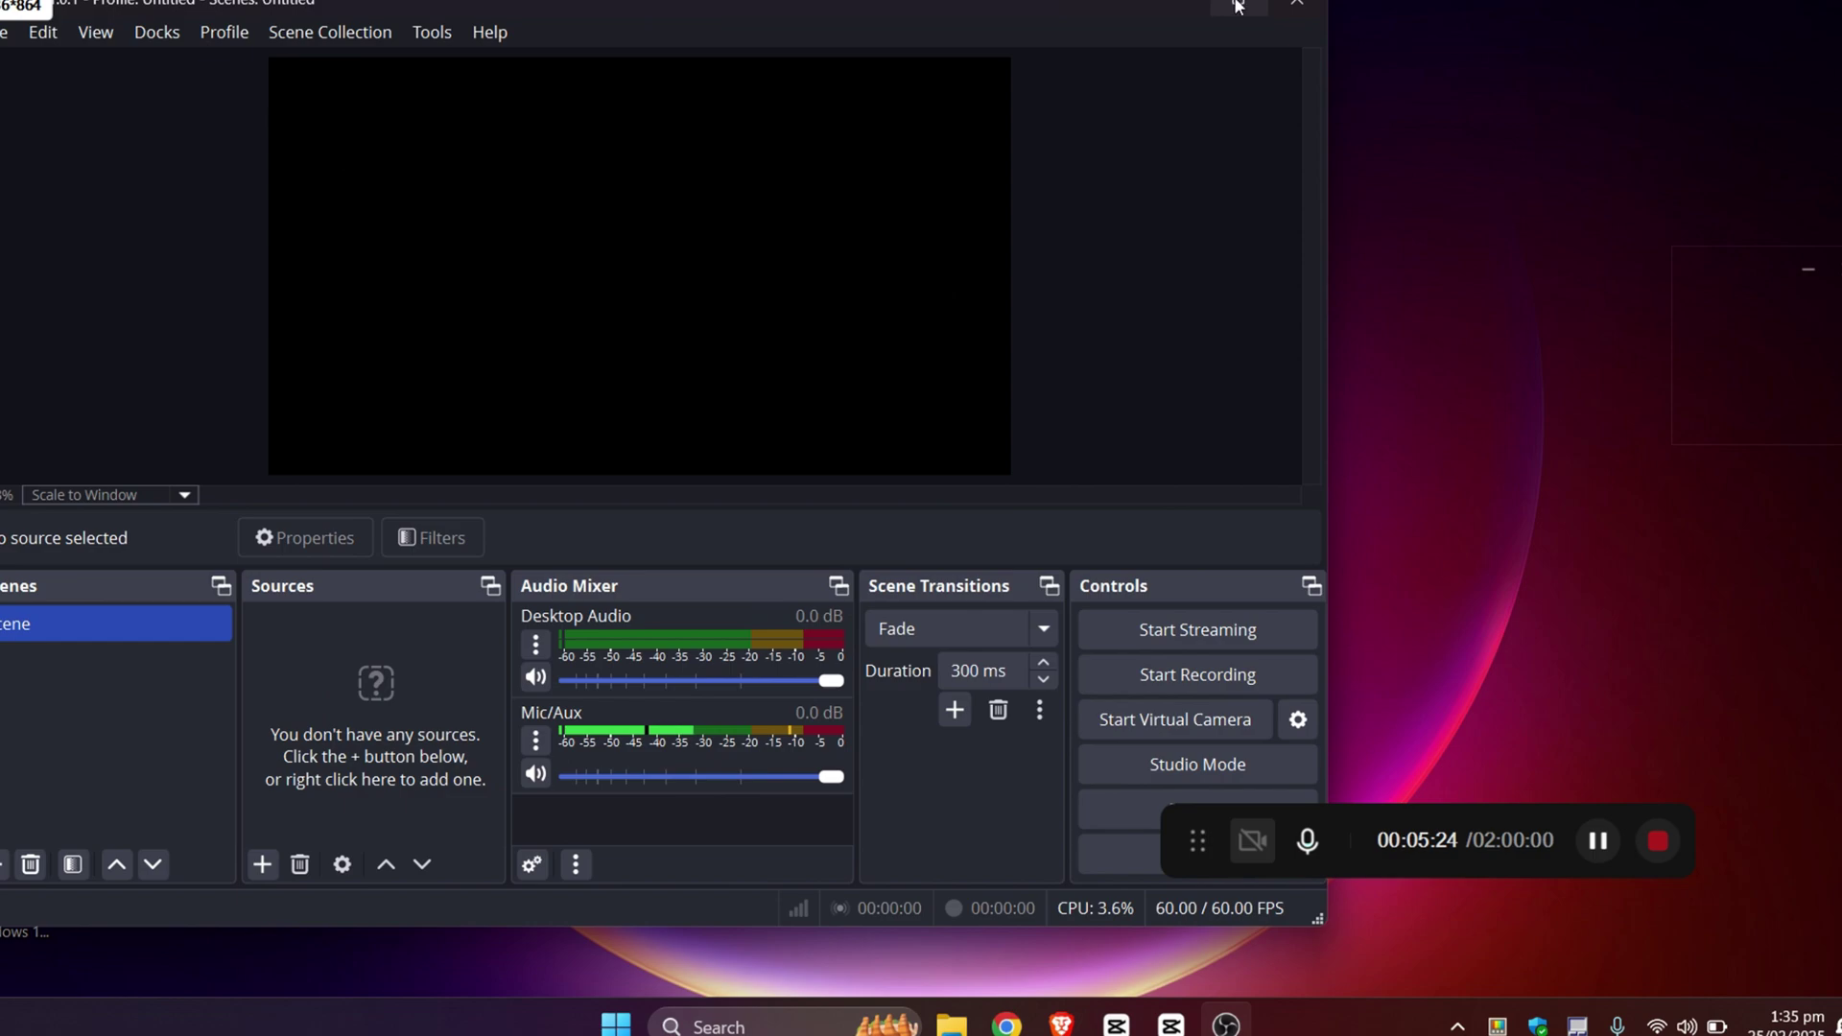
- Maximize the OBS window and add a new Display Capture source showing the 1920x1080 primary monitor
click(1238, 6)
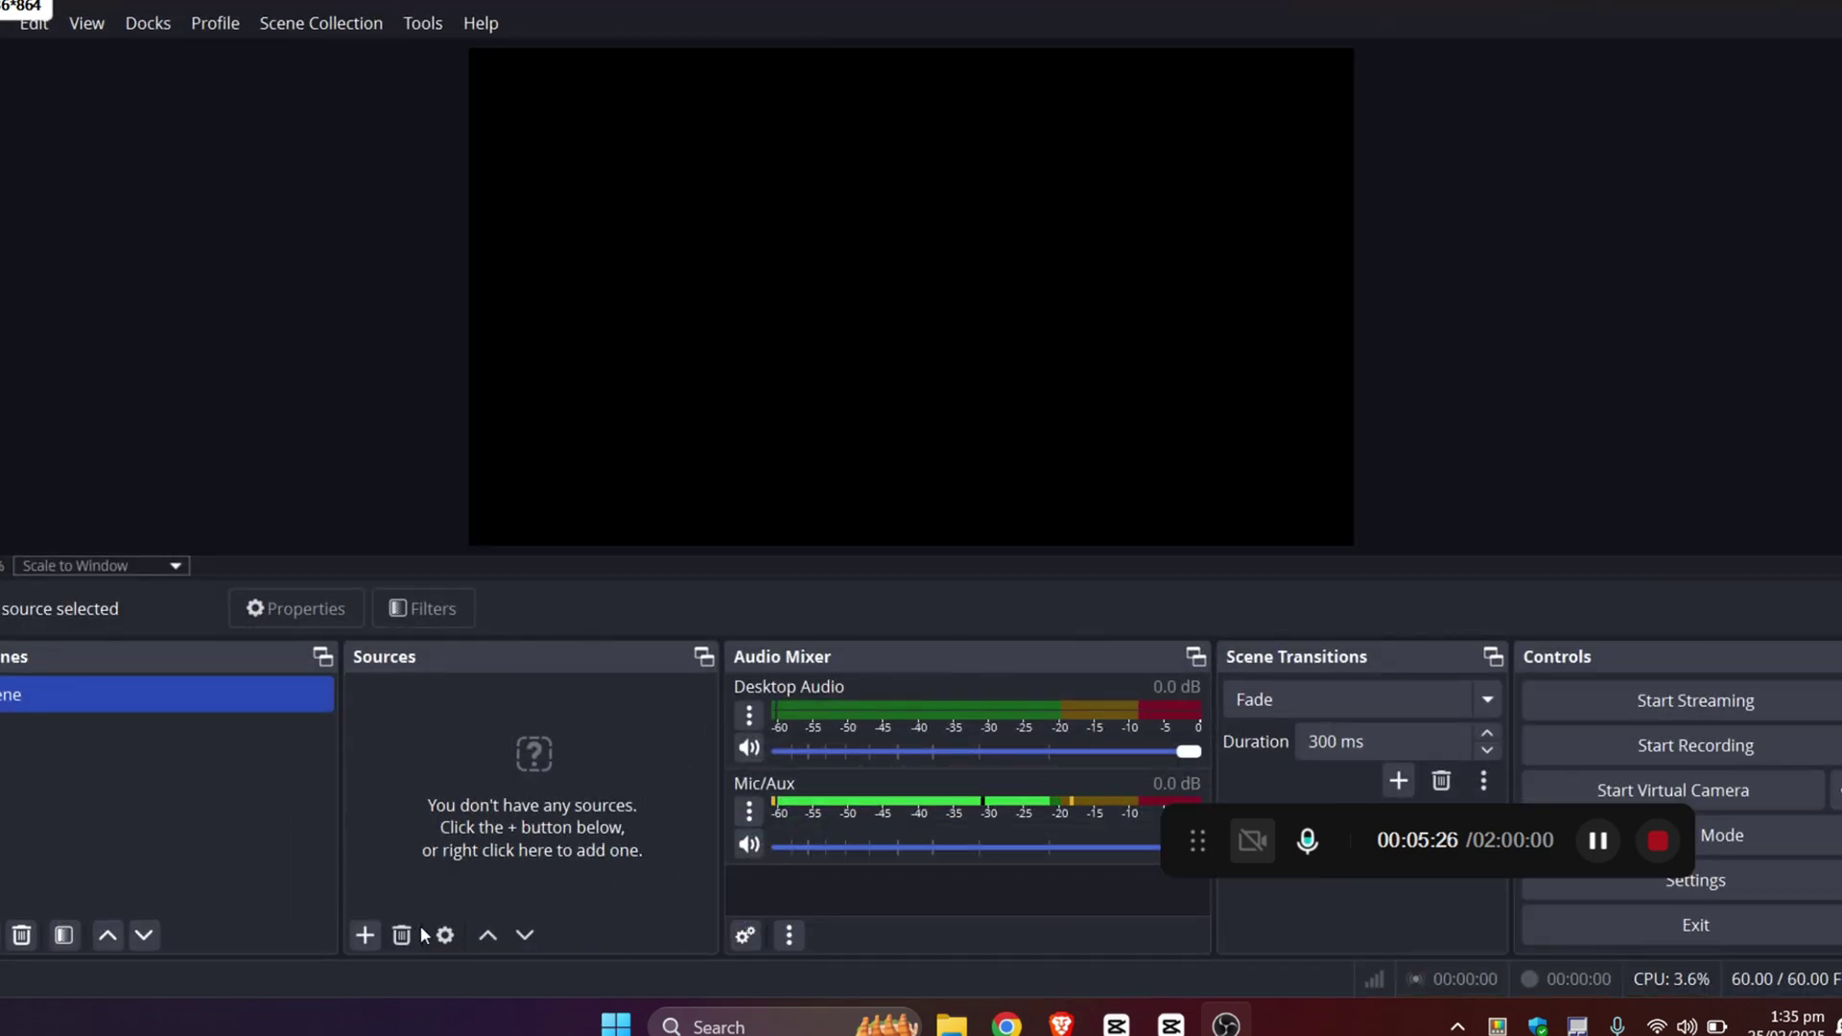
click(366, 936)
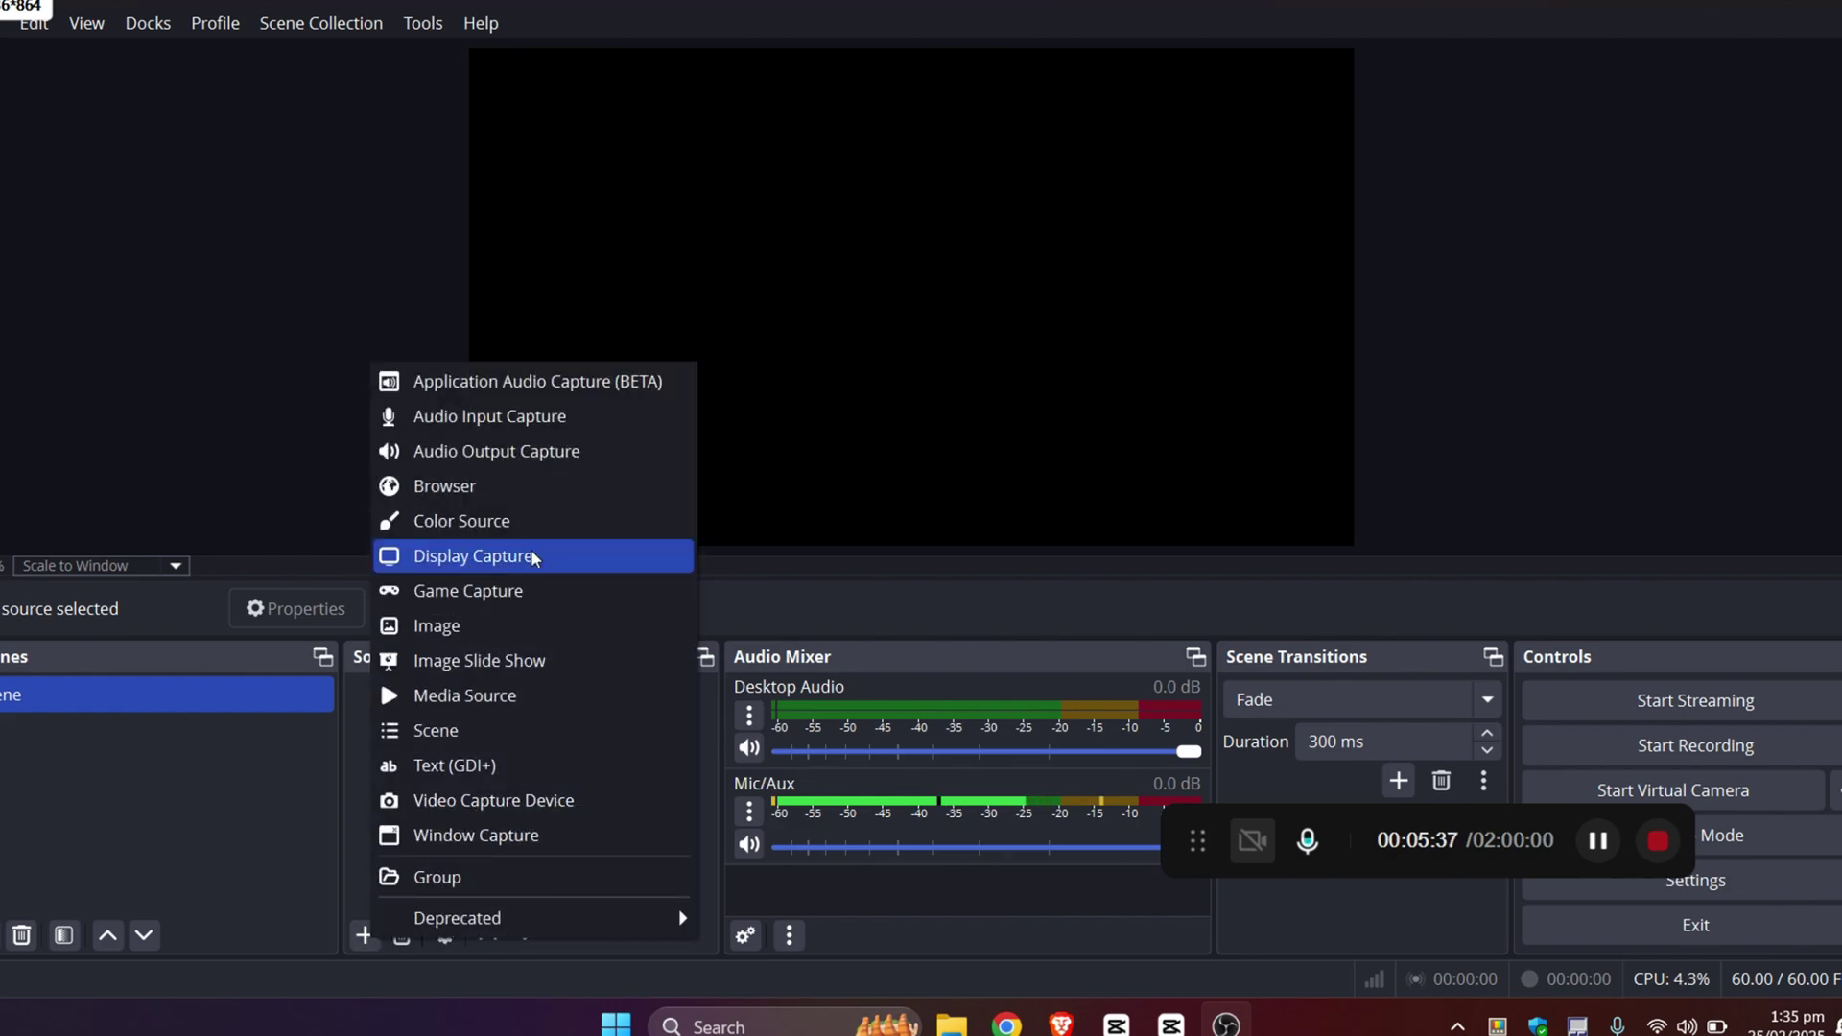
click(453, 557)
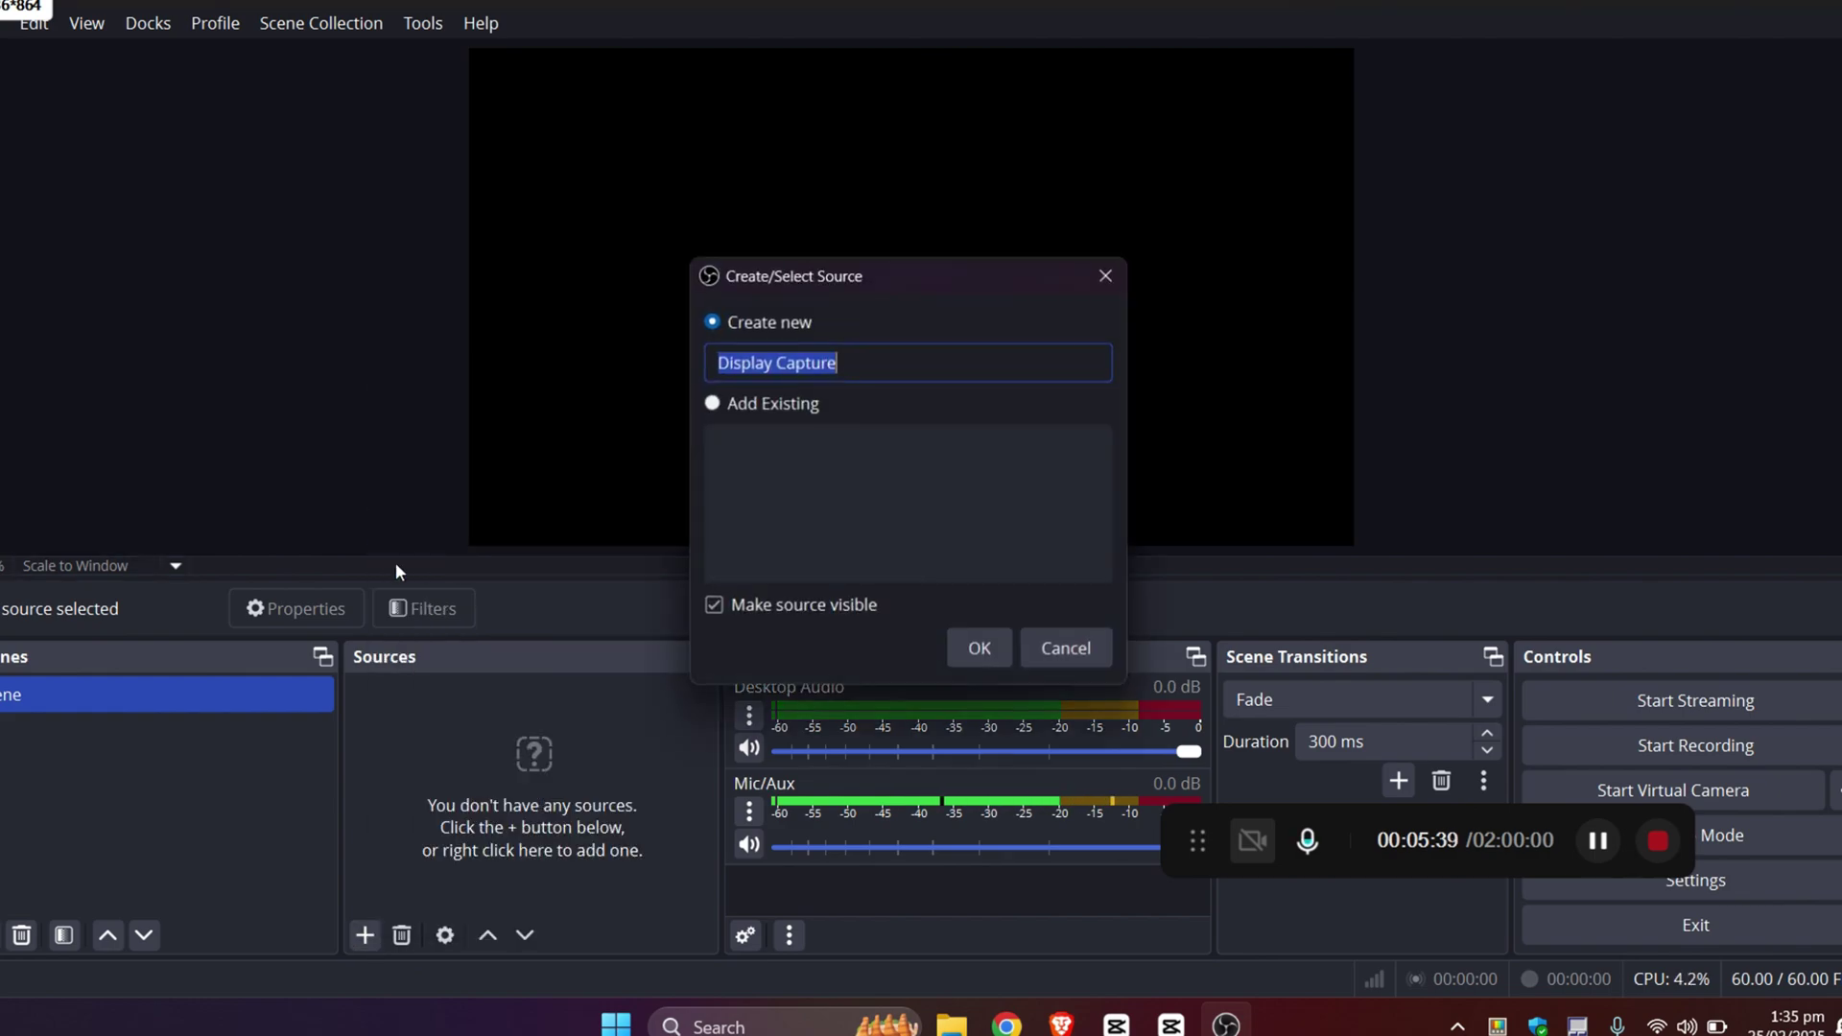
click(974, 648)
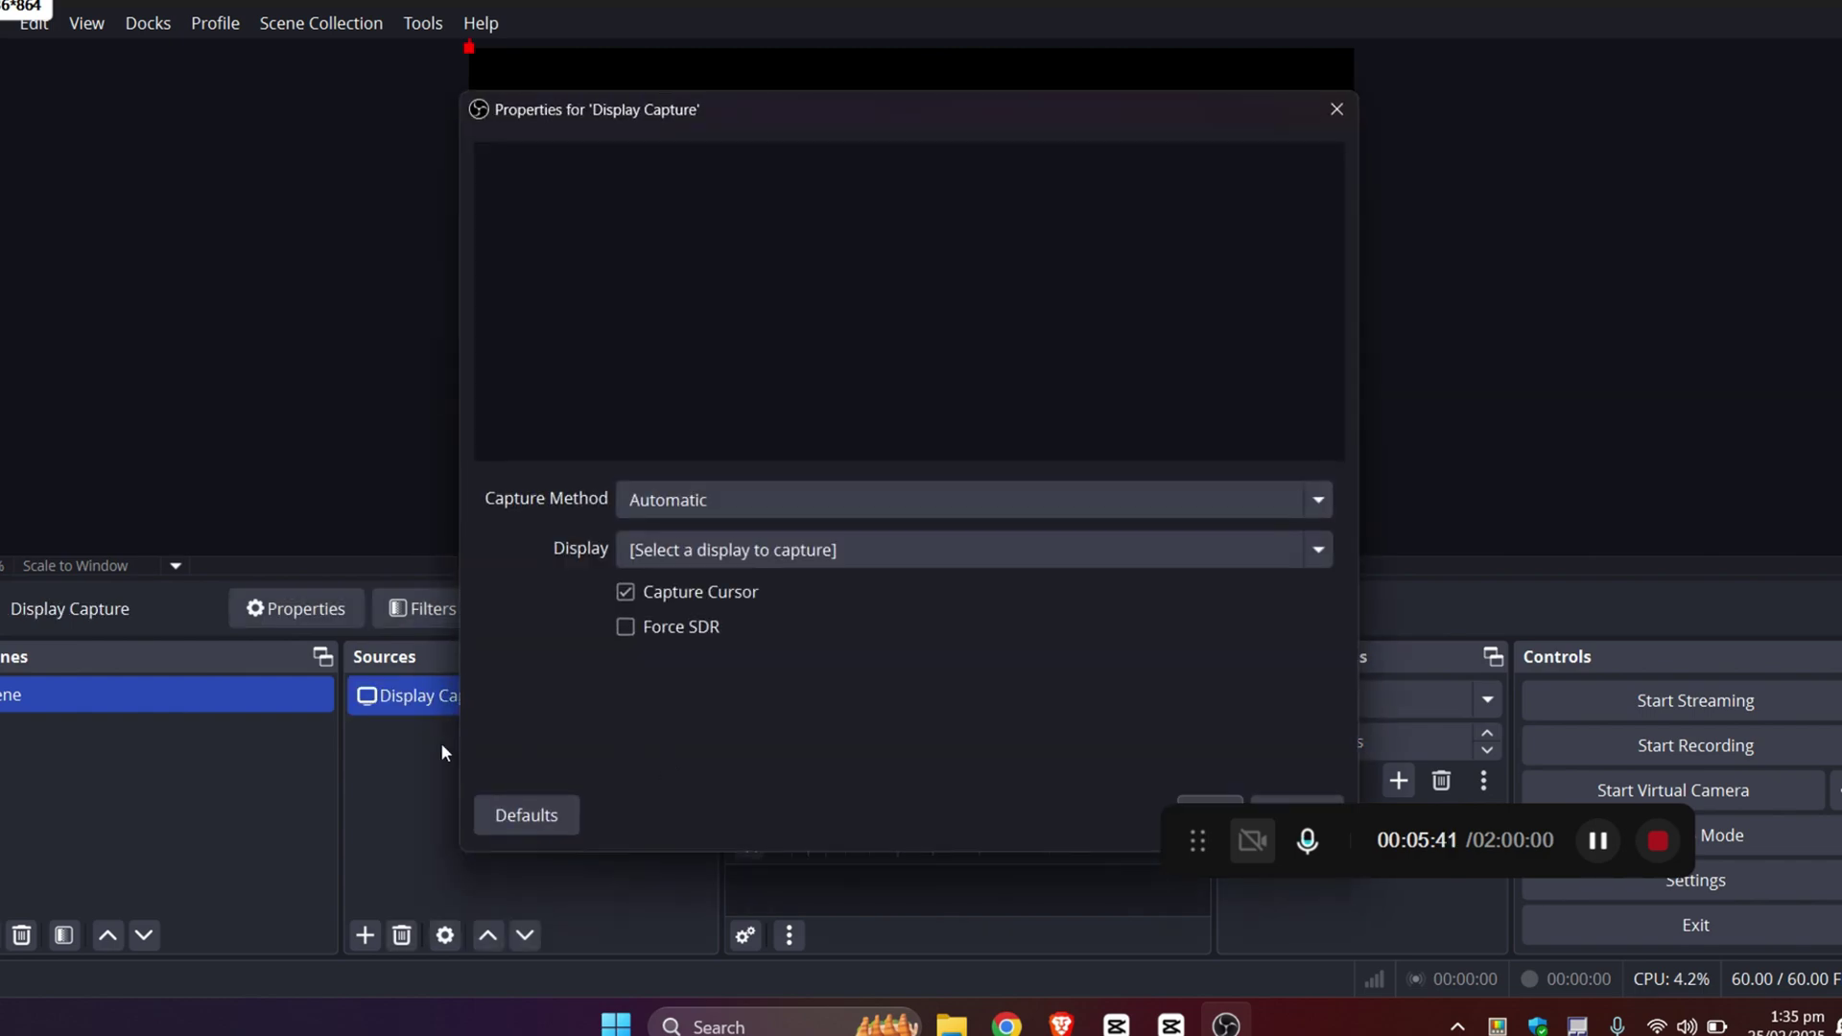
click(863, 557)
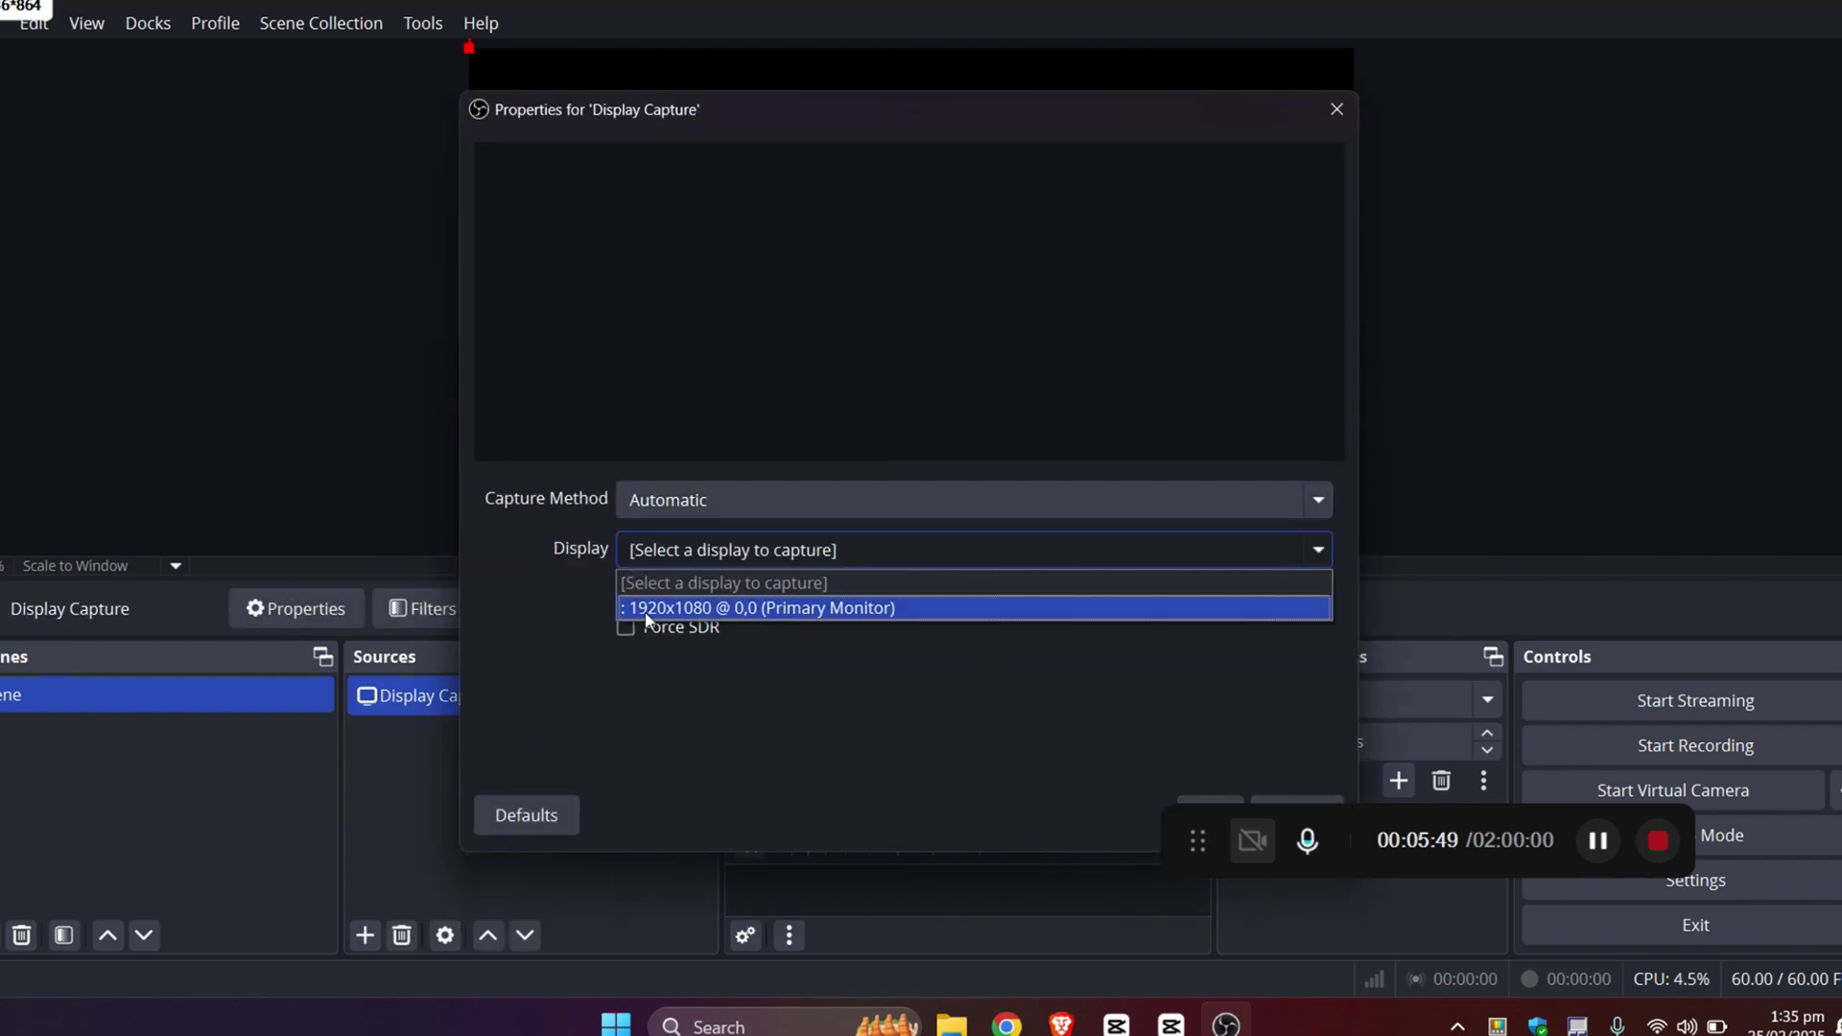
click(934, 608)
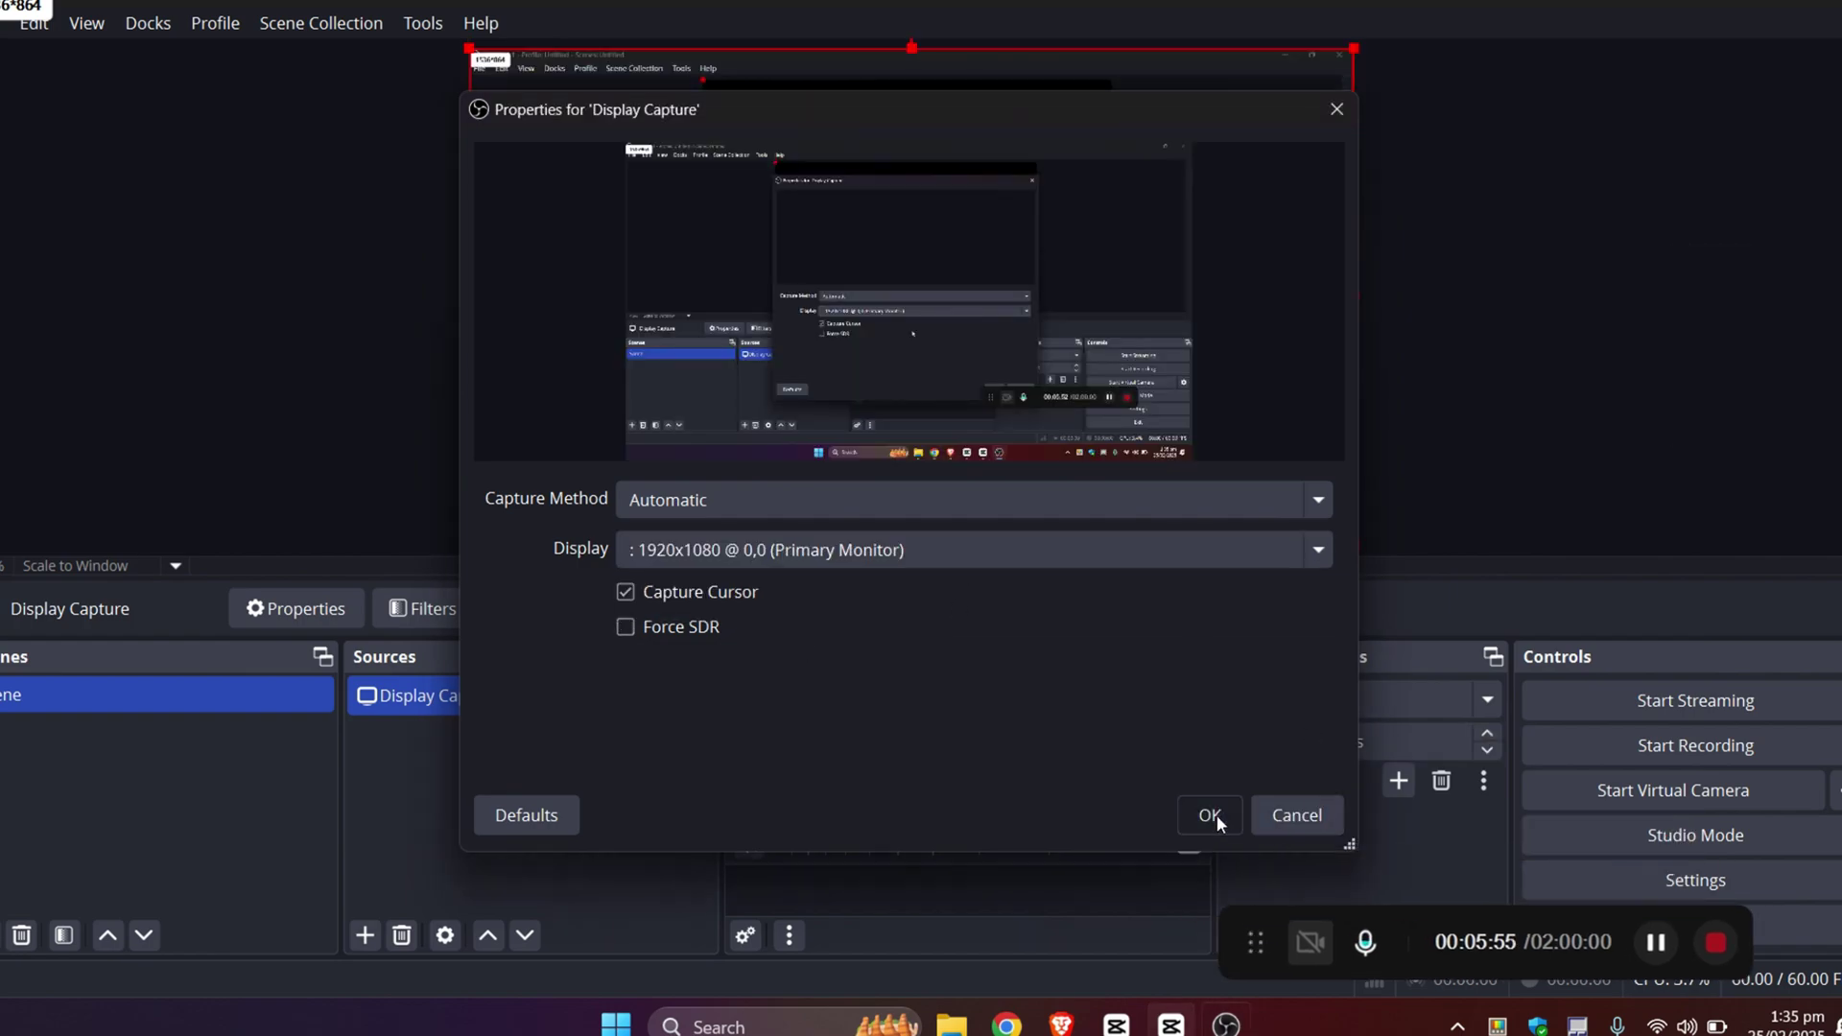
click(1217, 814)
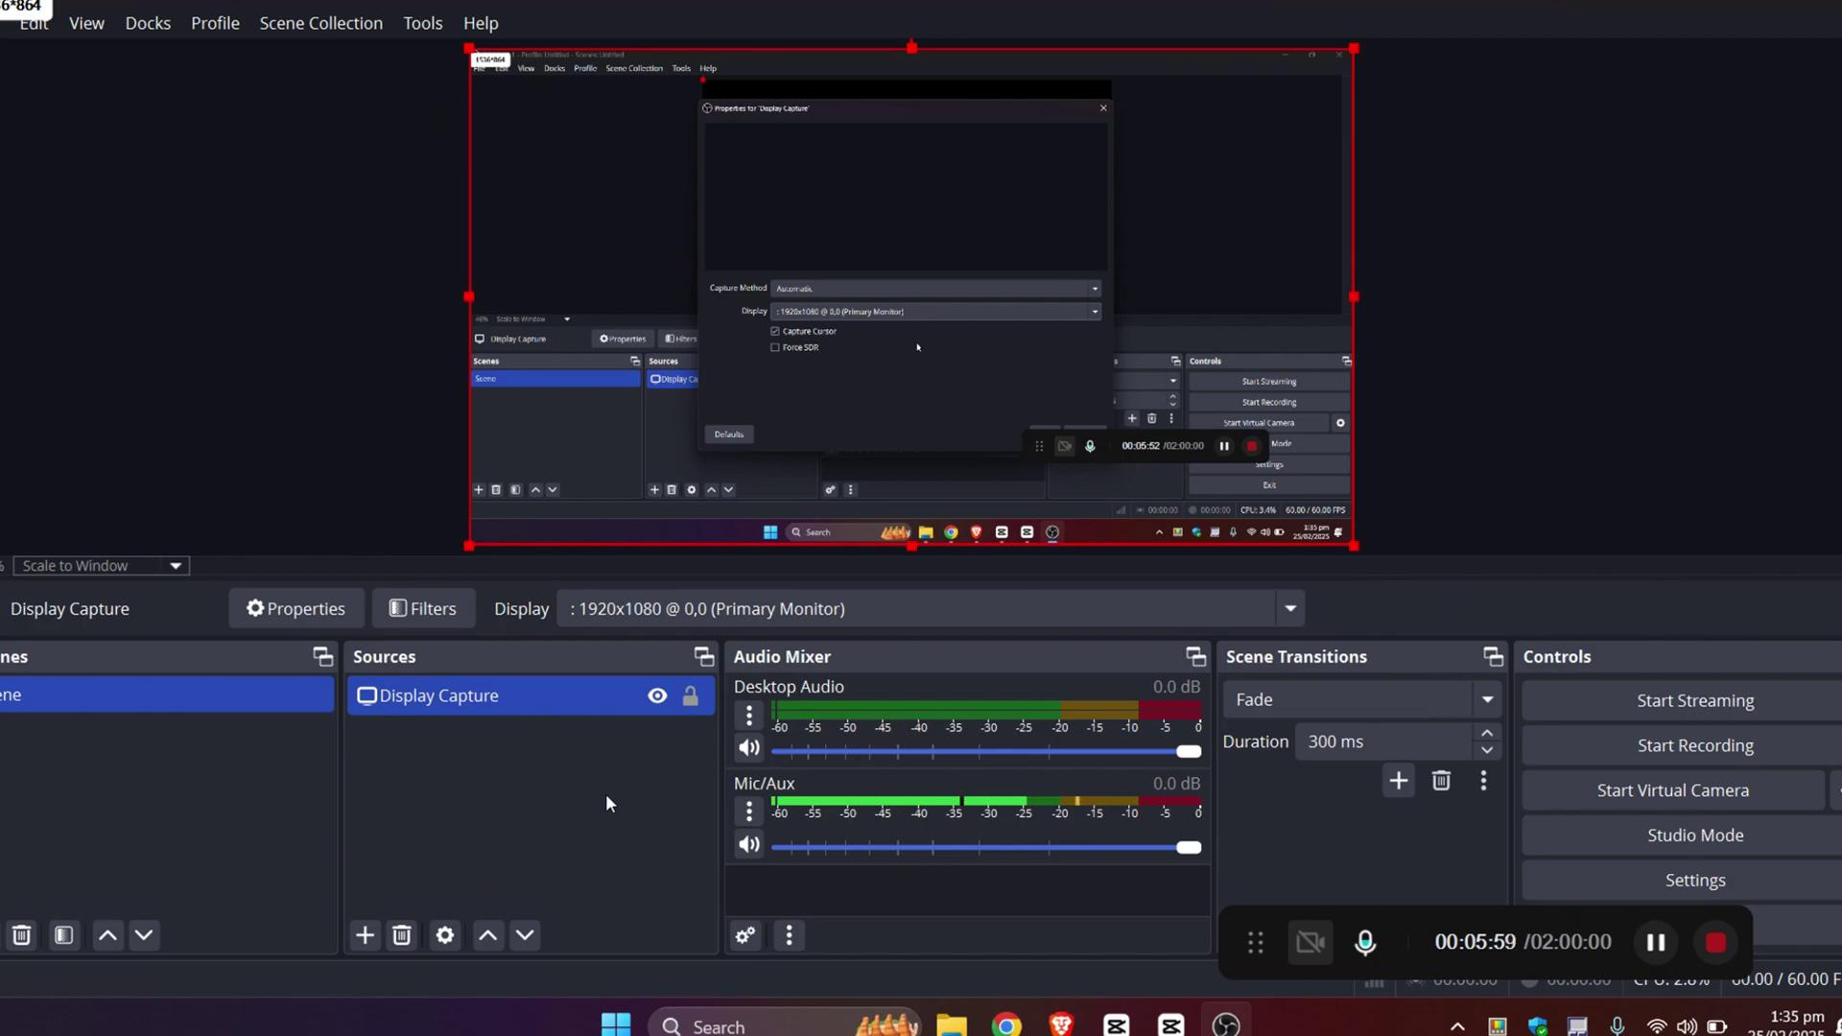
- Add a new Audio Input Capture source that uses the Microphone (USB Audio Device)
click(361, 943)
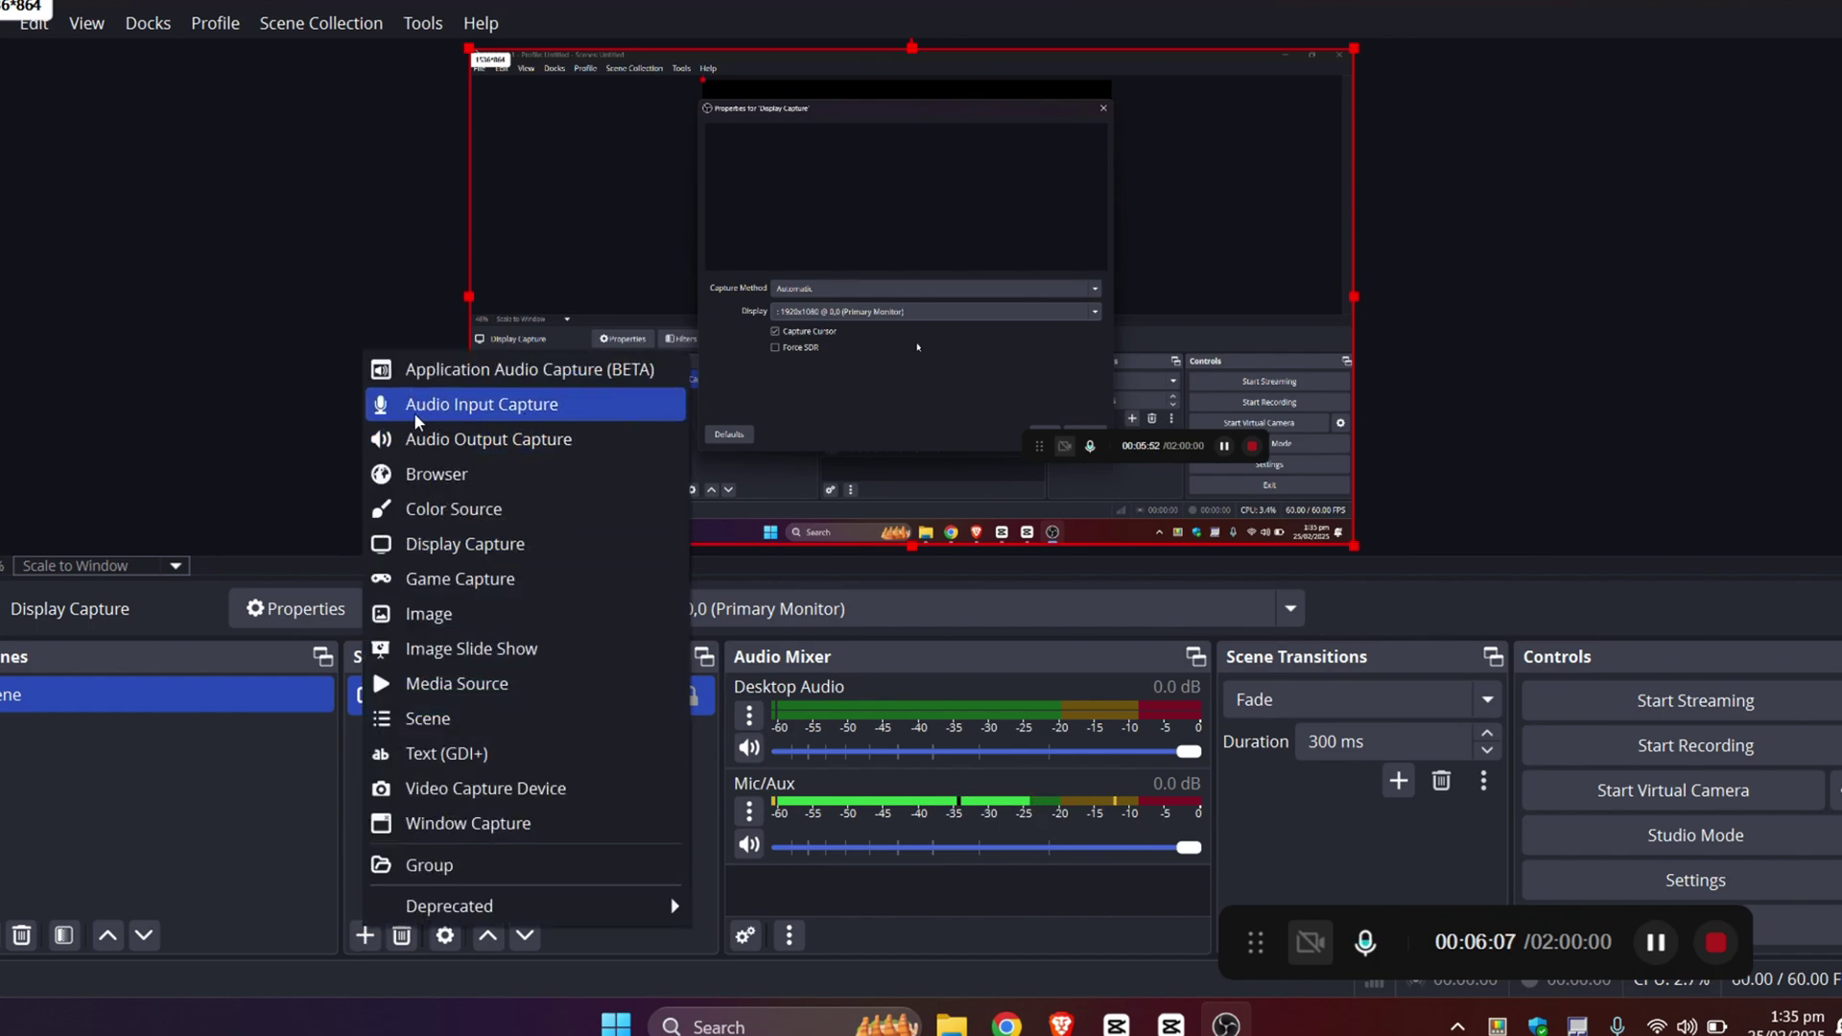
click(441, 415)
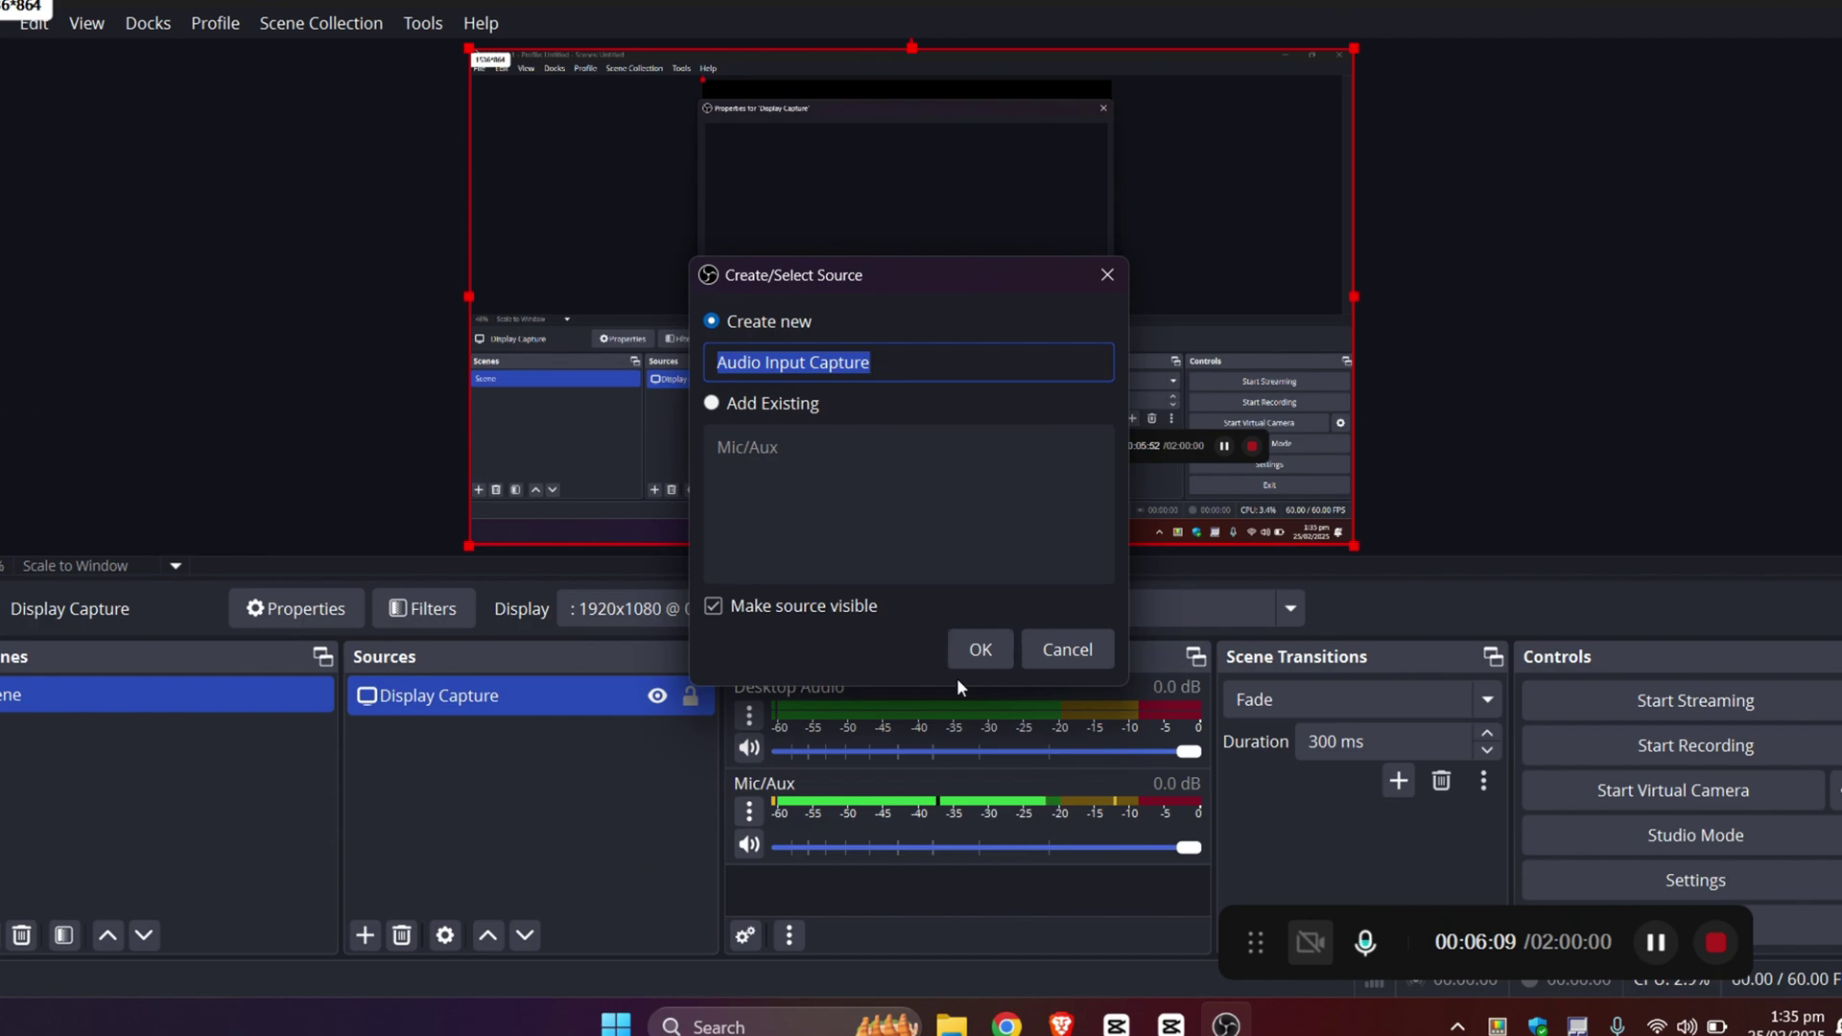
click(992, 658)
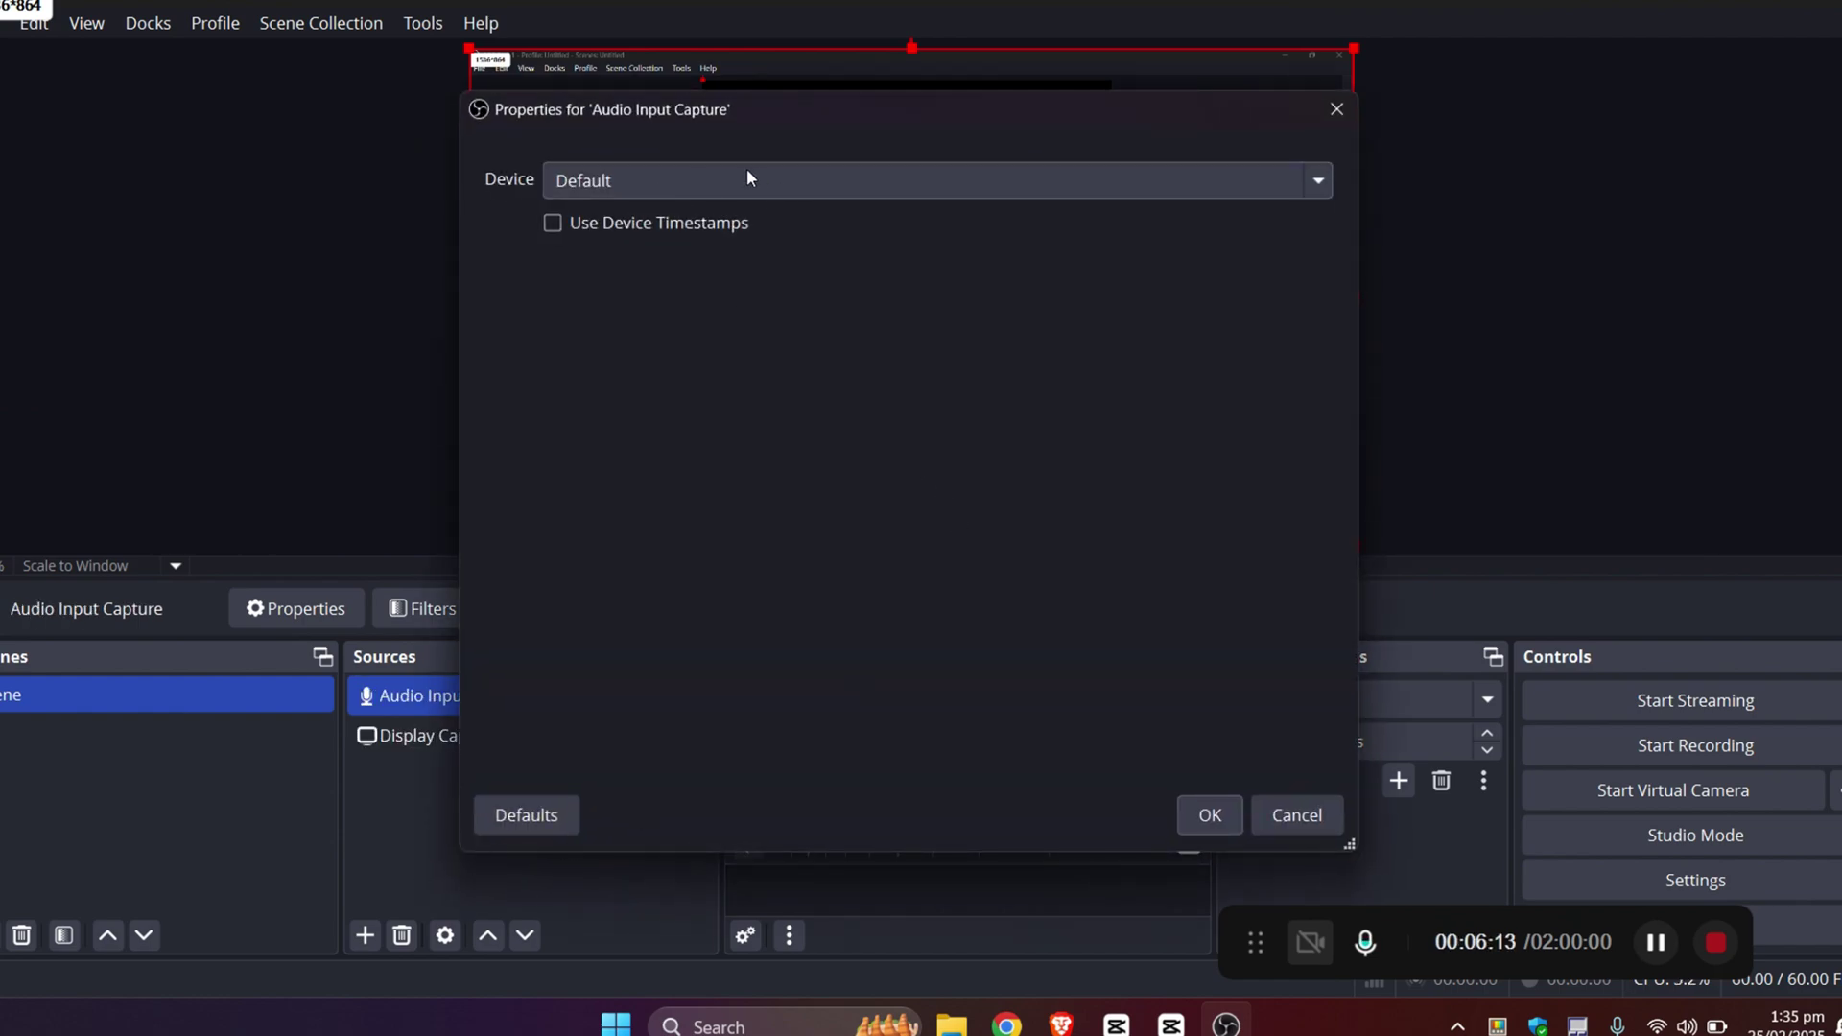
click(722, 173)
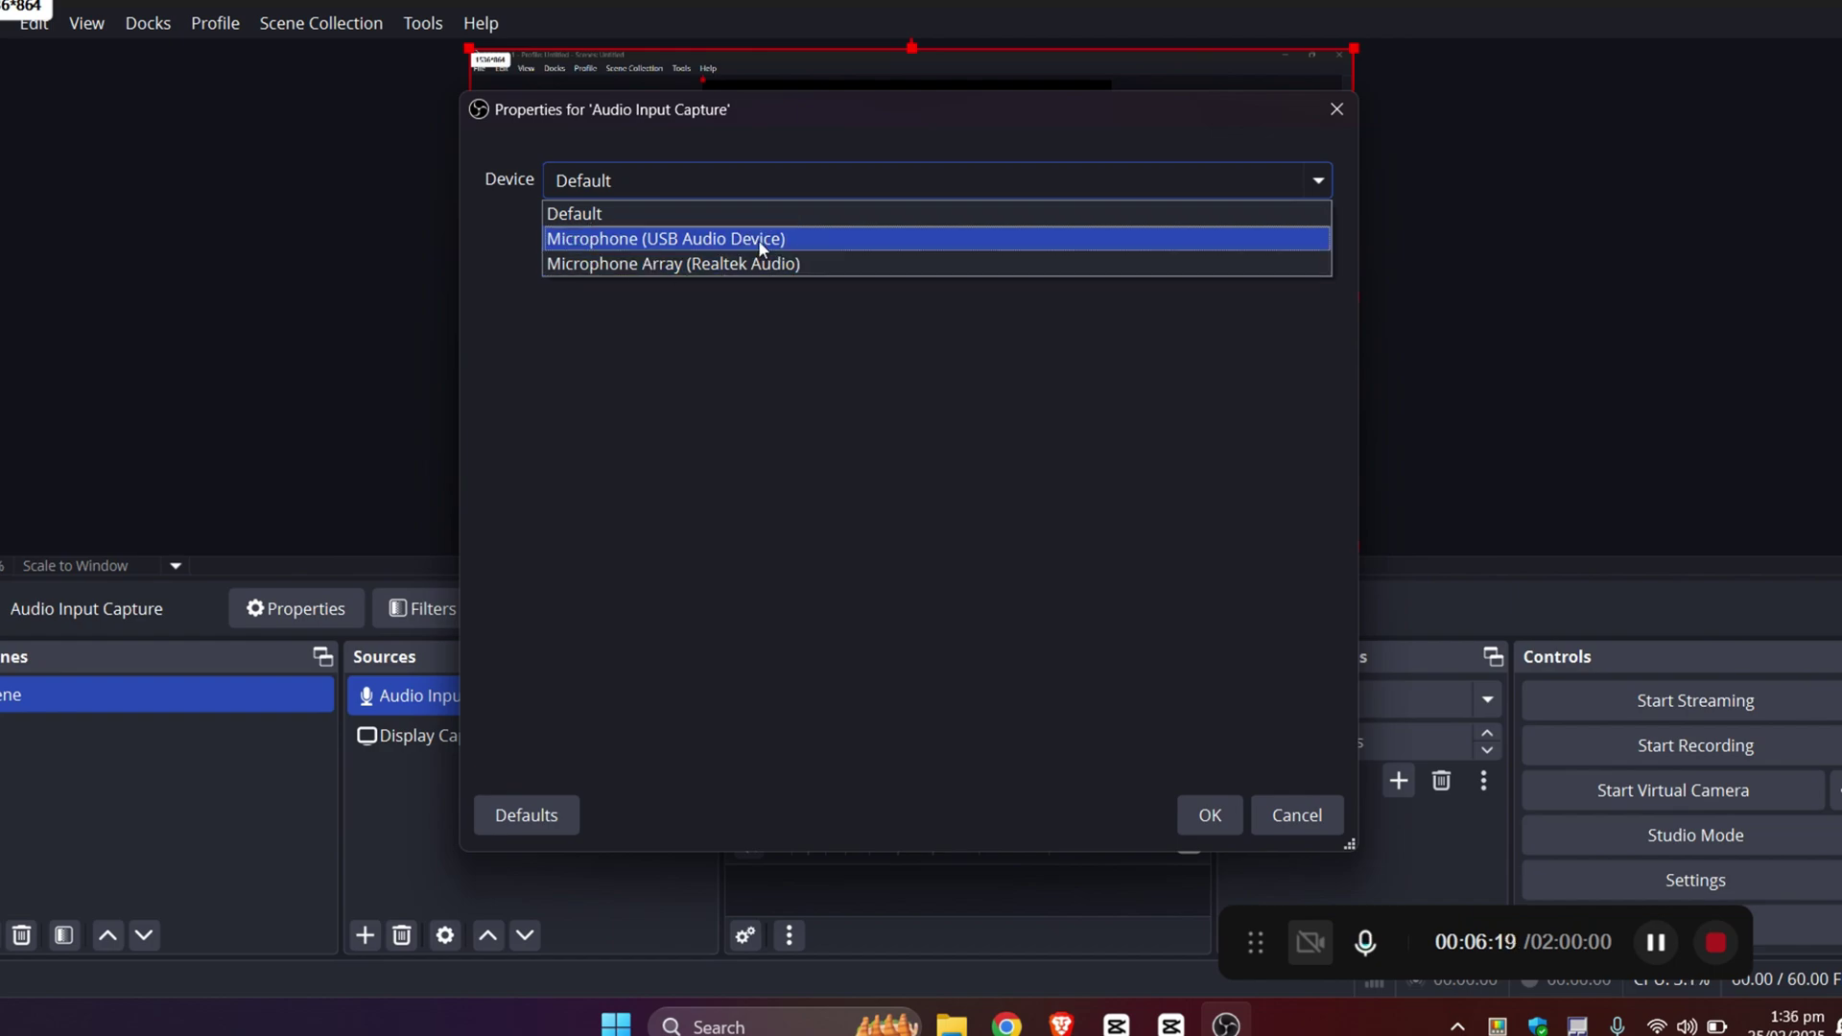
click(616, 247)
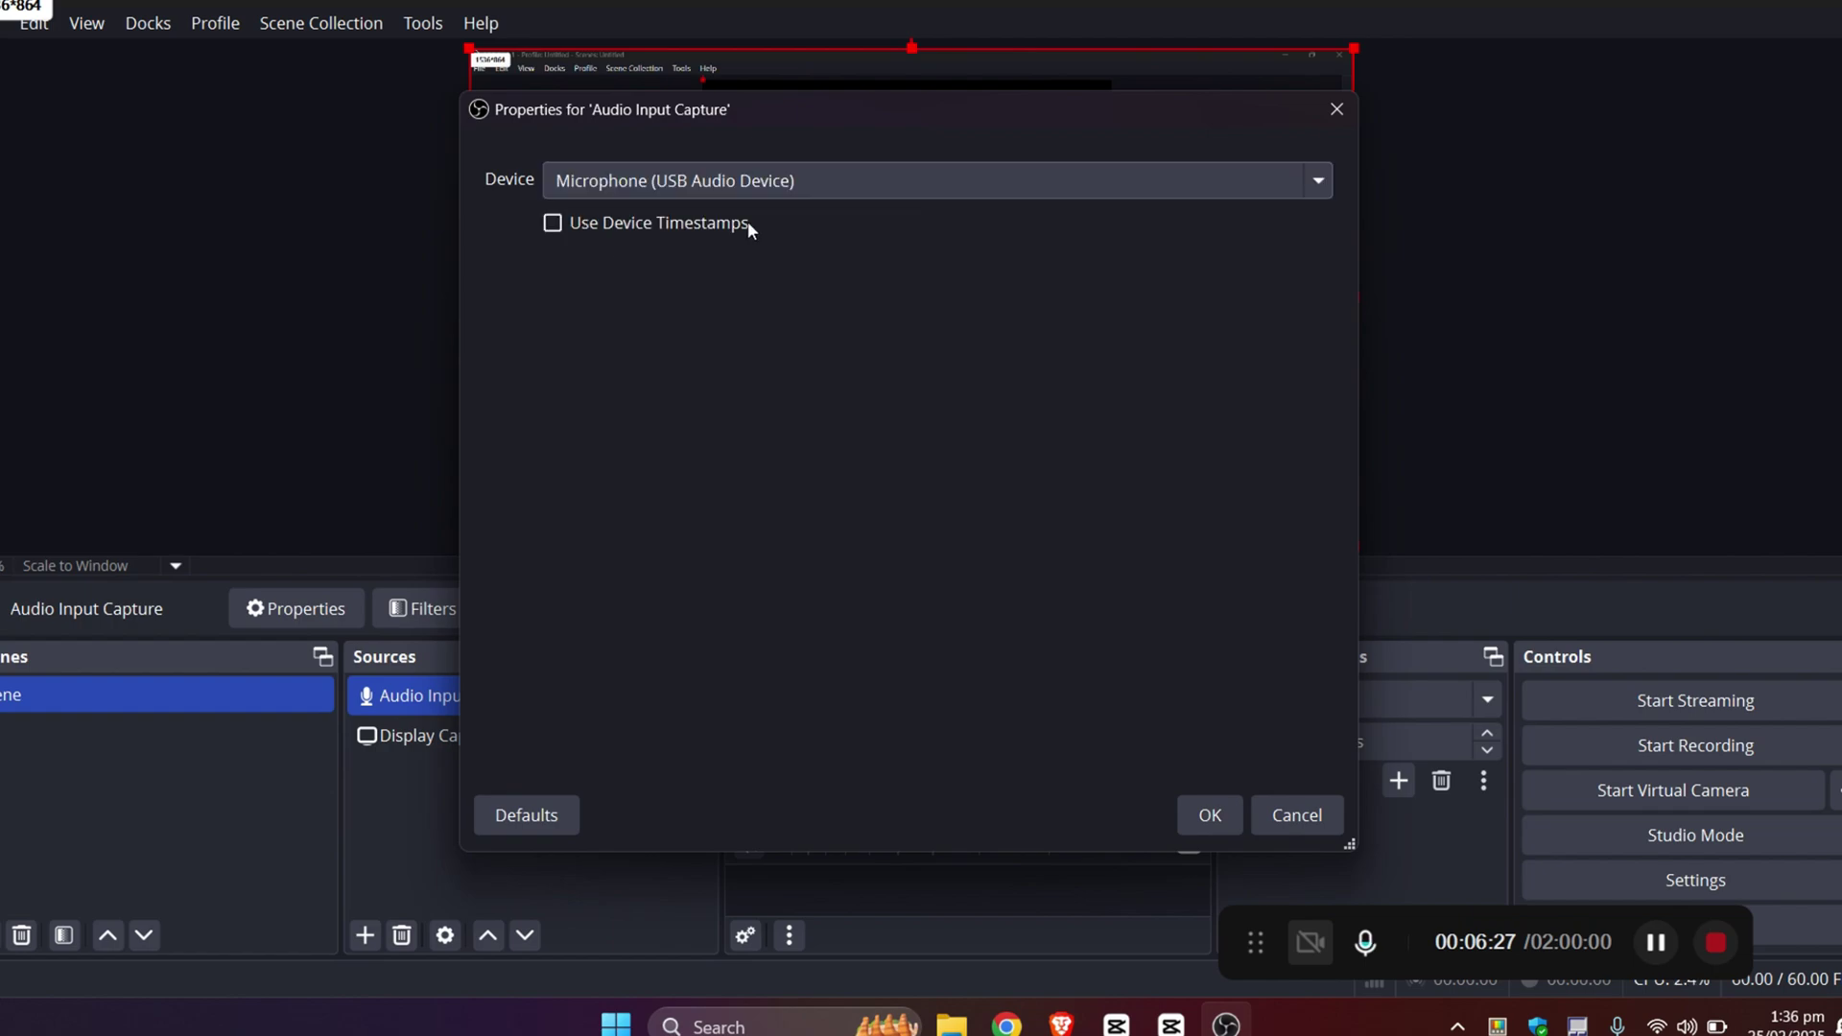
click(1209, 815)
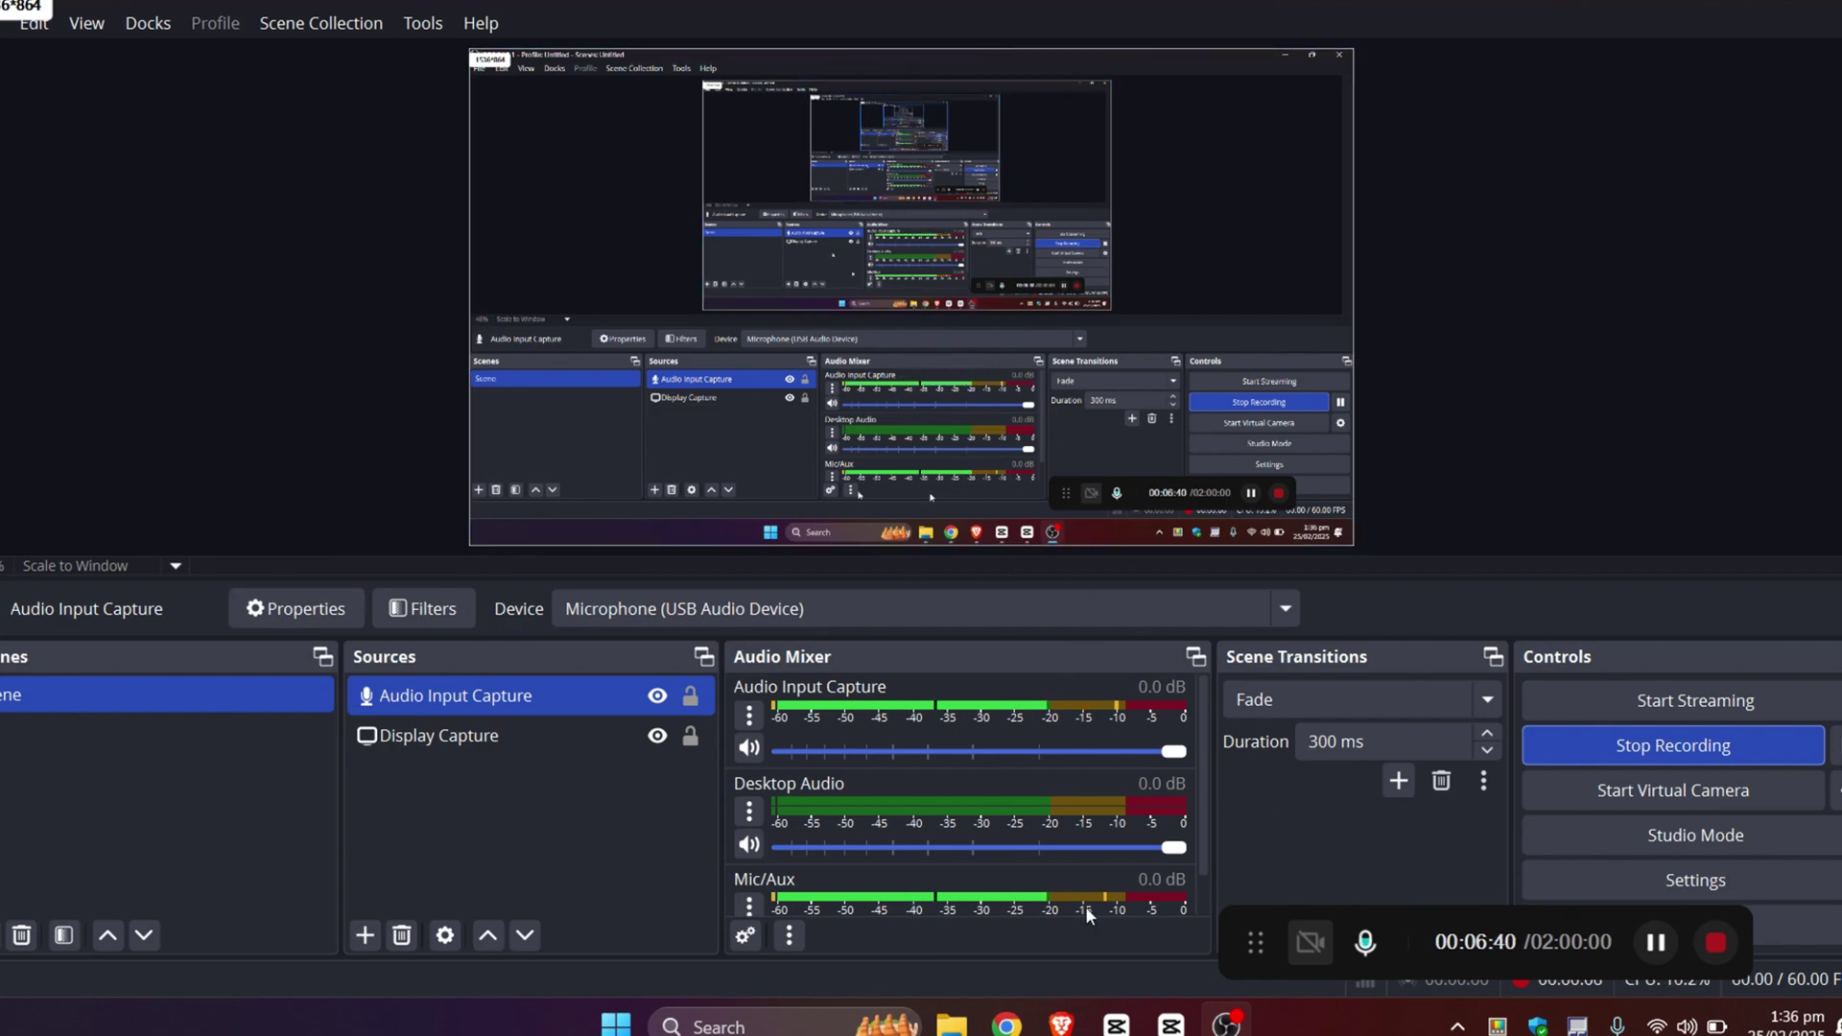
click(1644, 758)
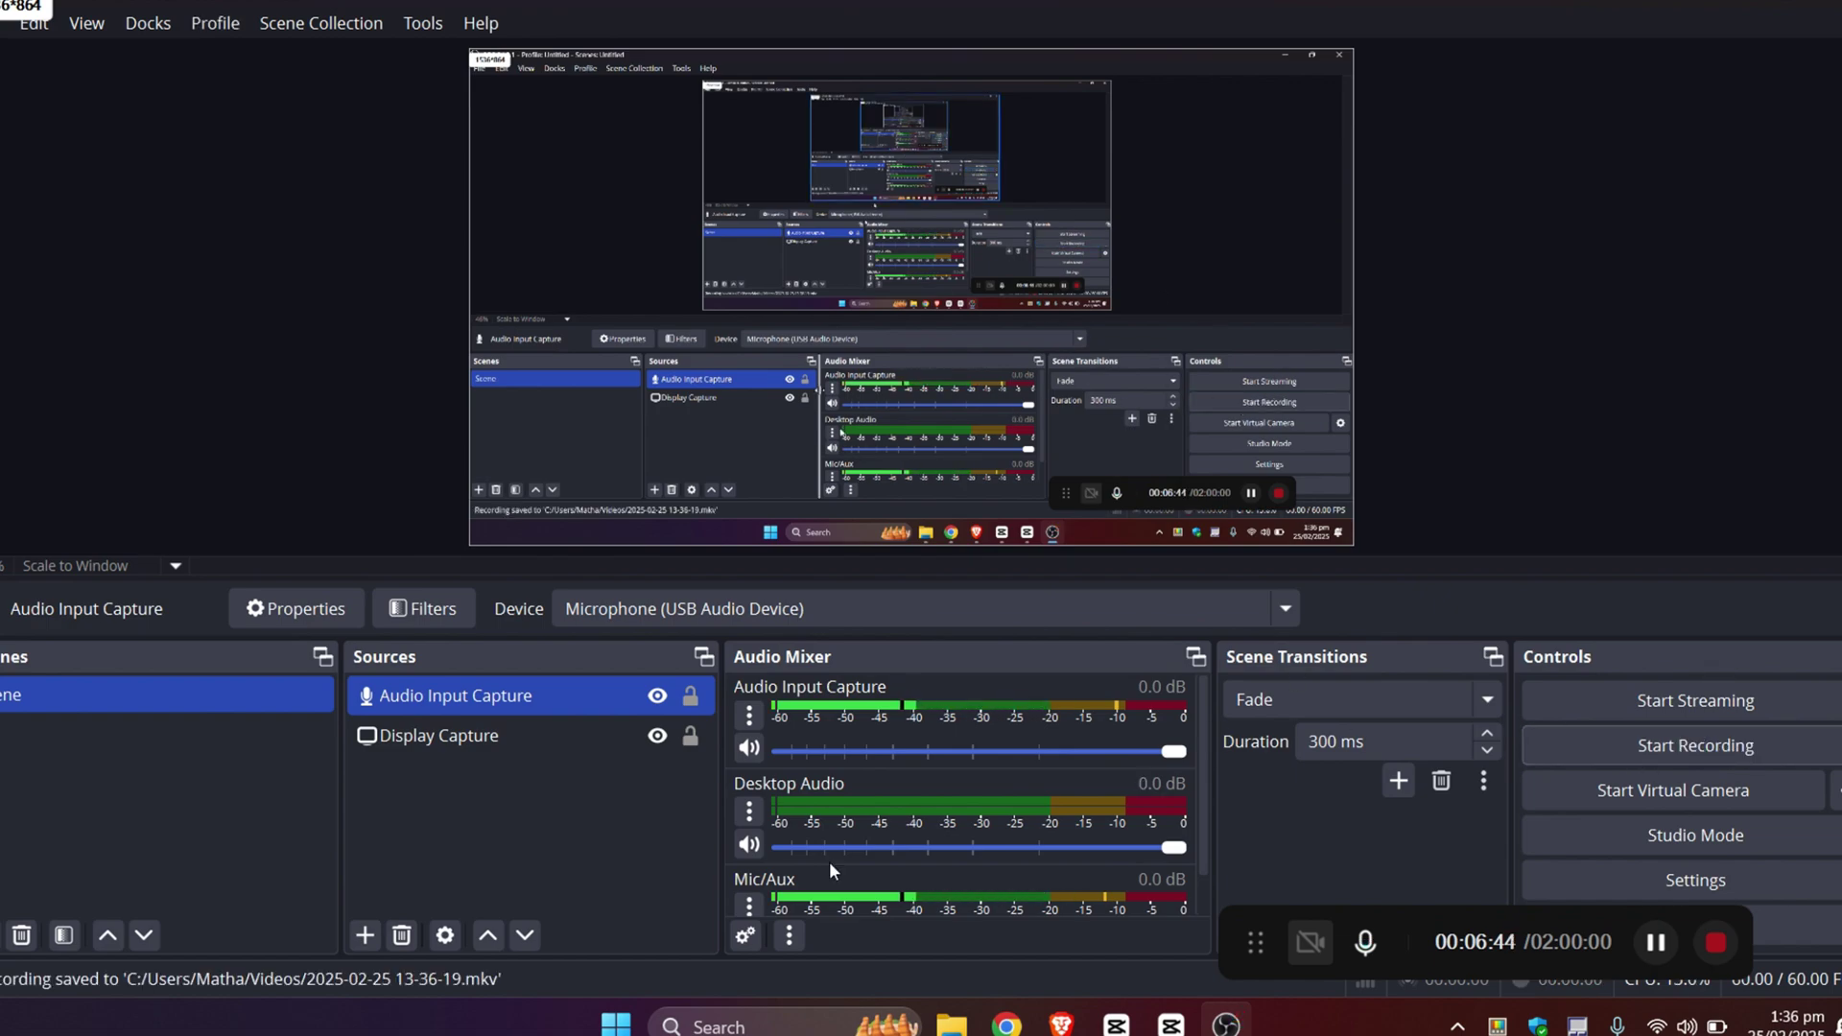
mouse_move(952, 1022)
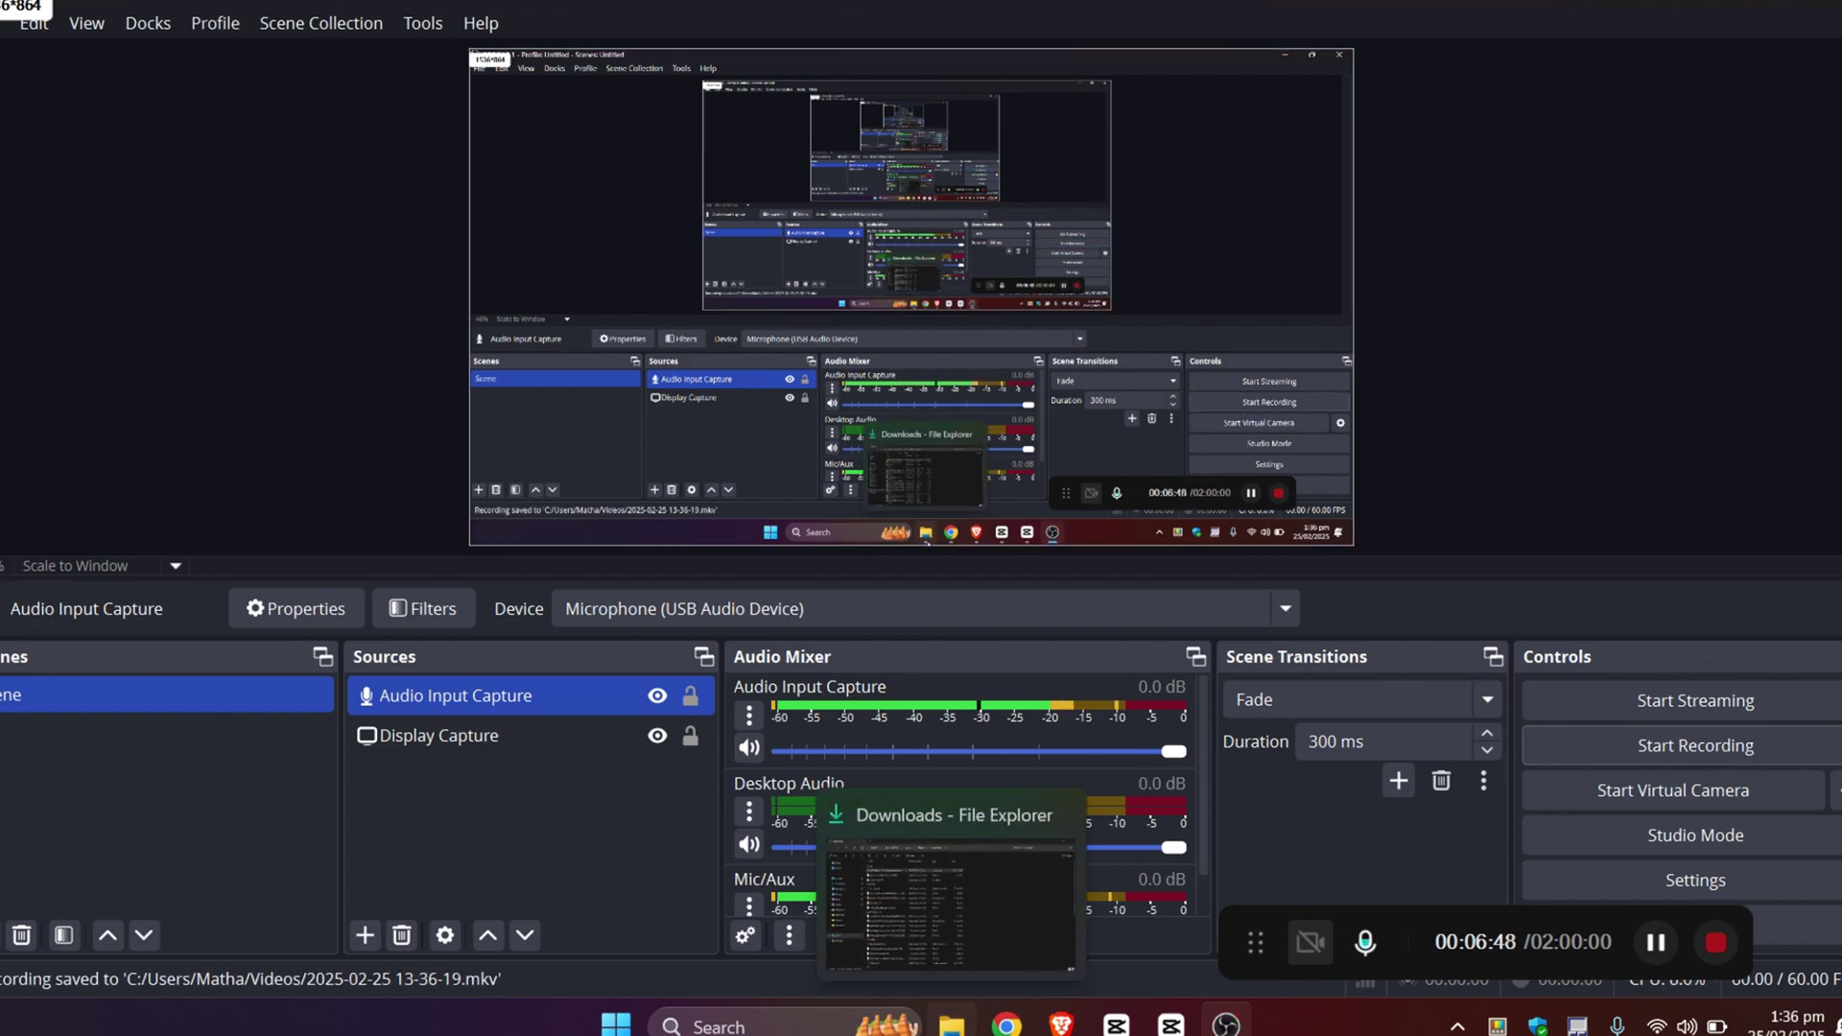
click(949, 892)
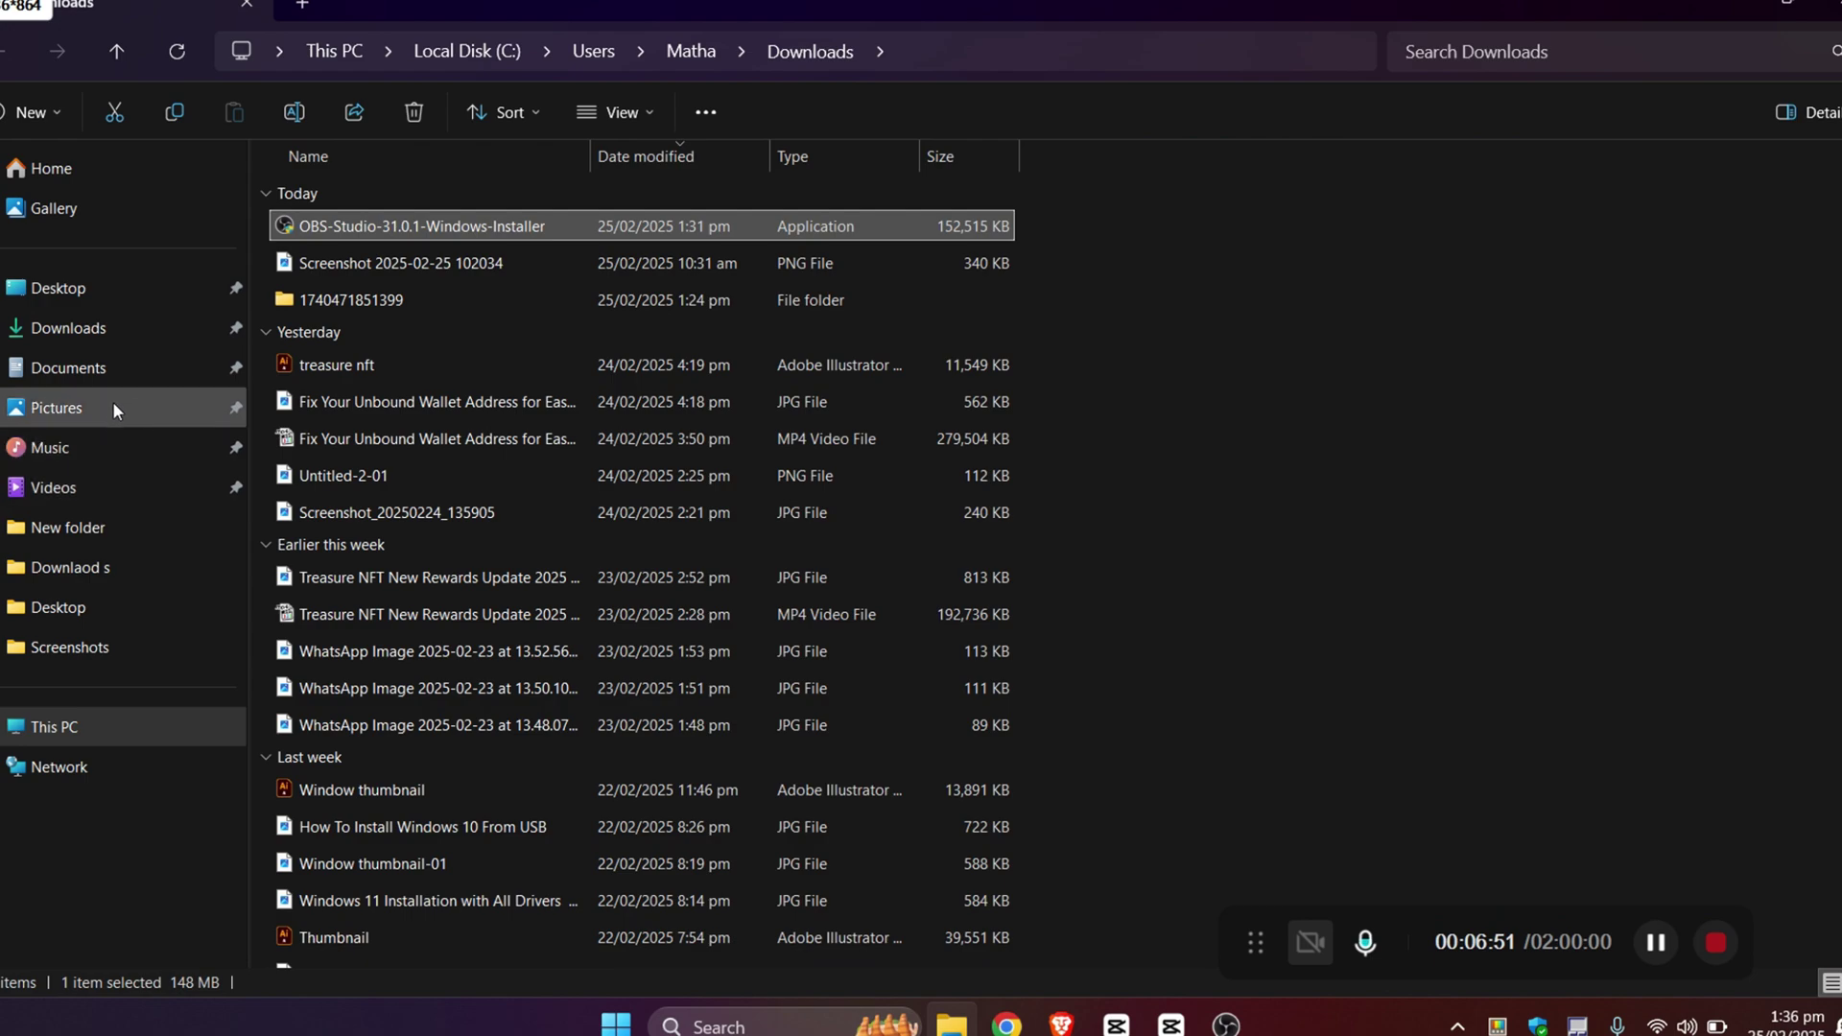
click(27, 489)
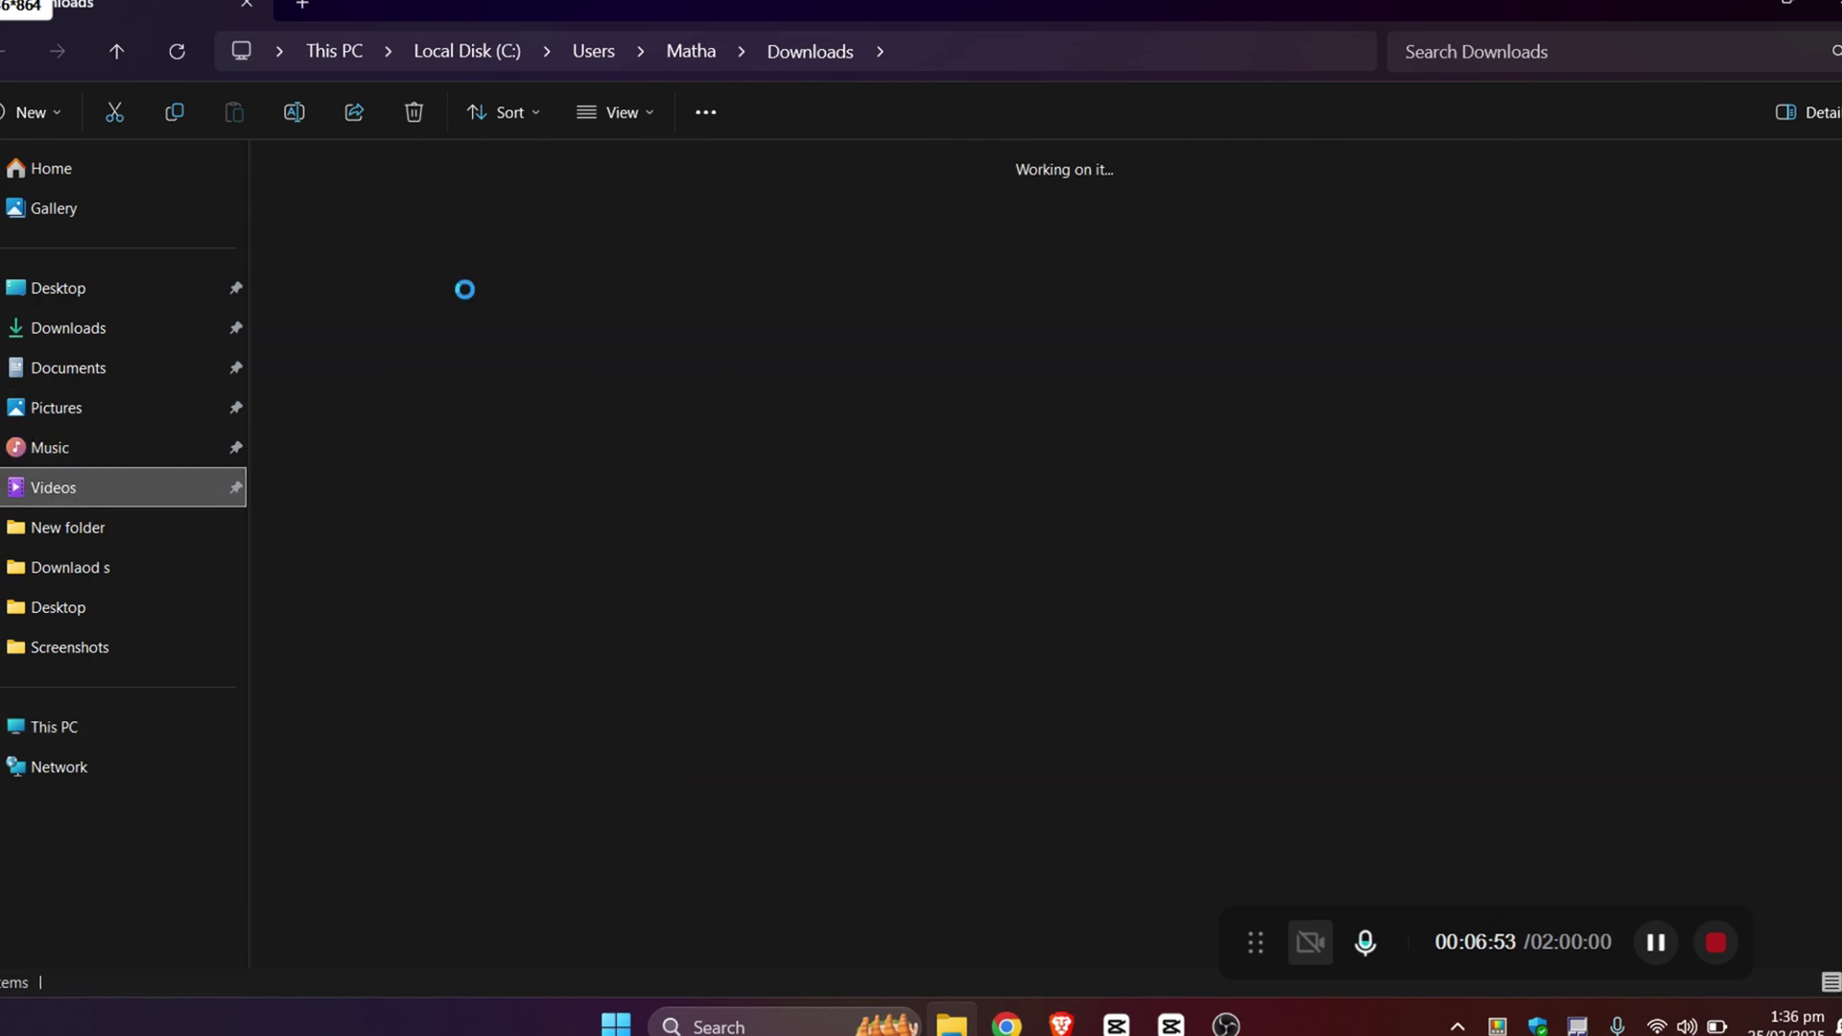
double_click(597, 301)
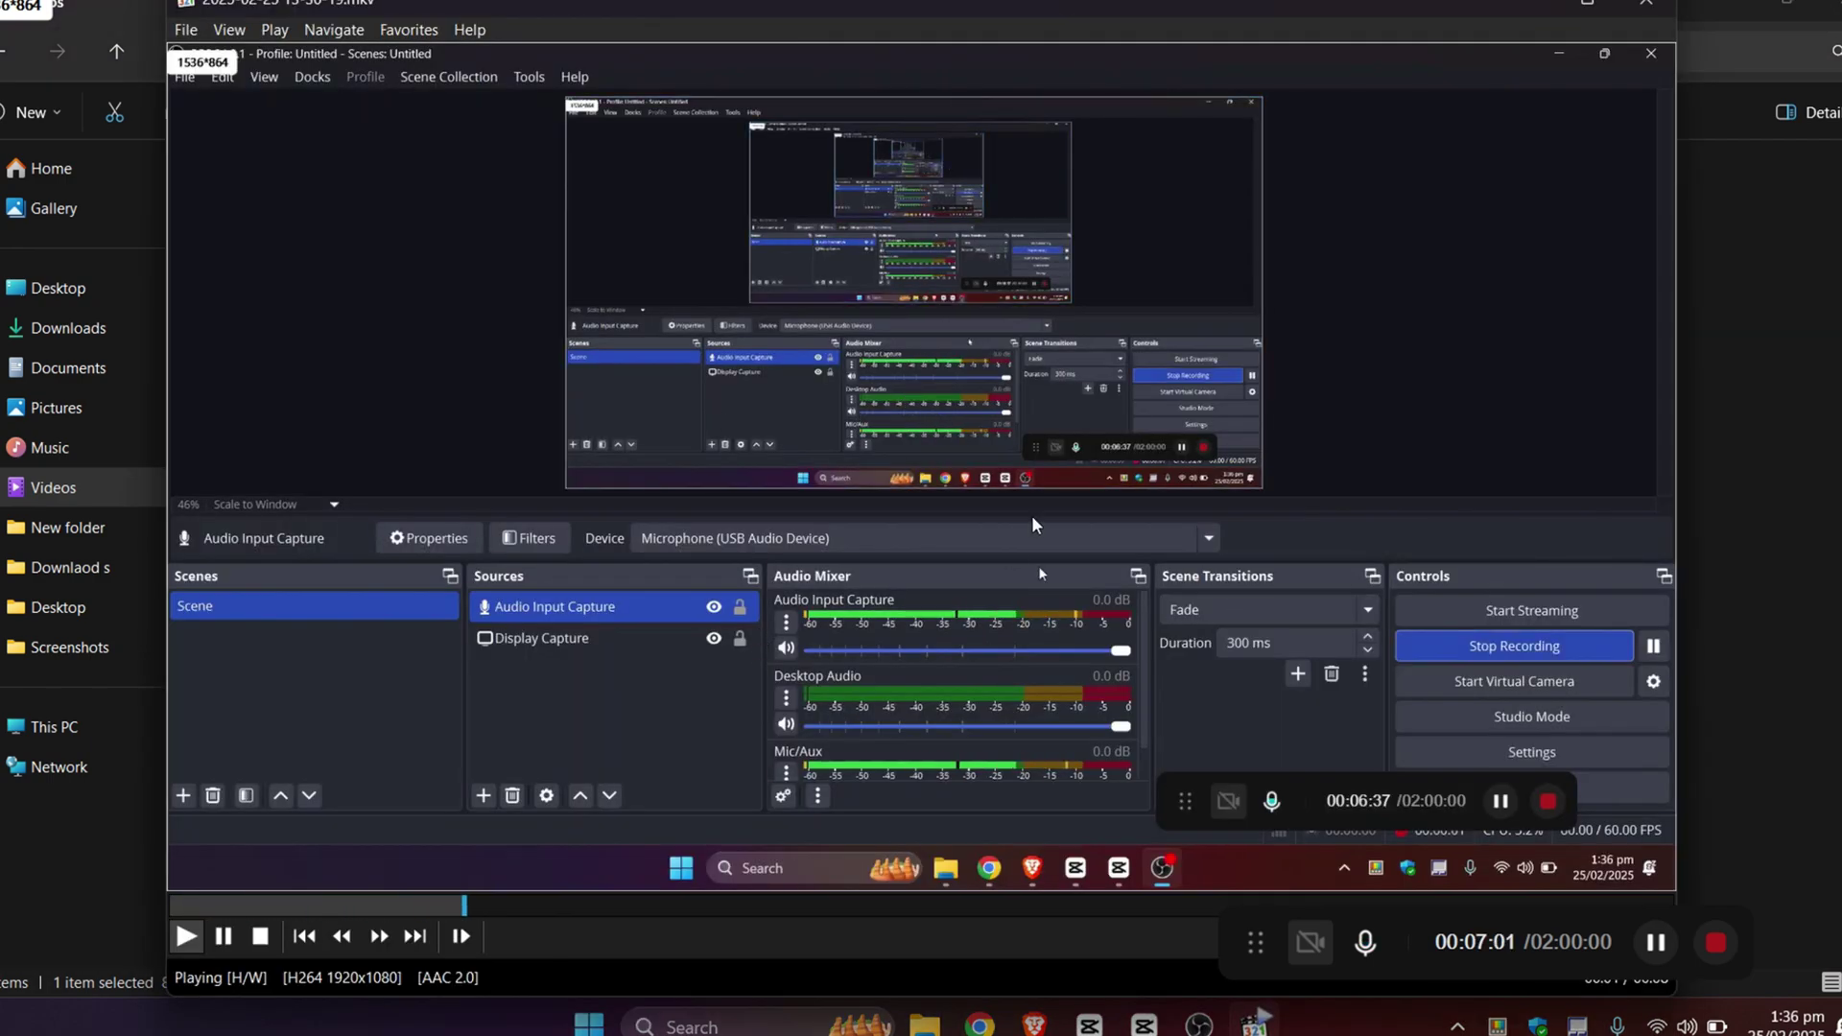
key(space)
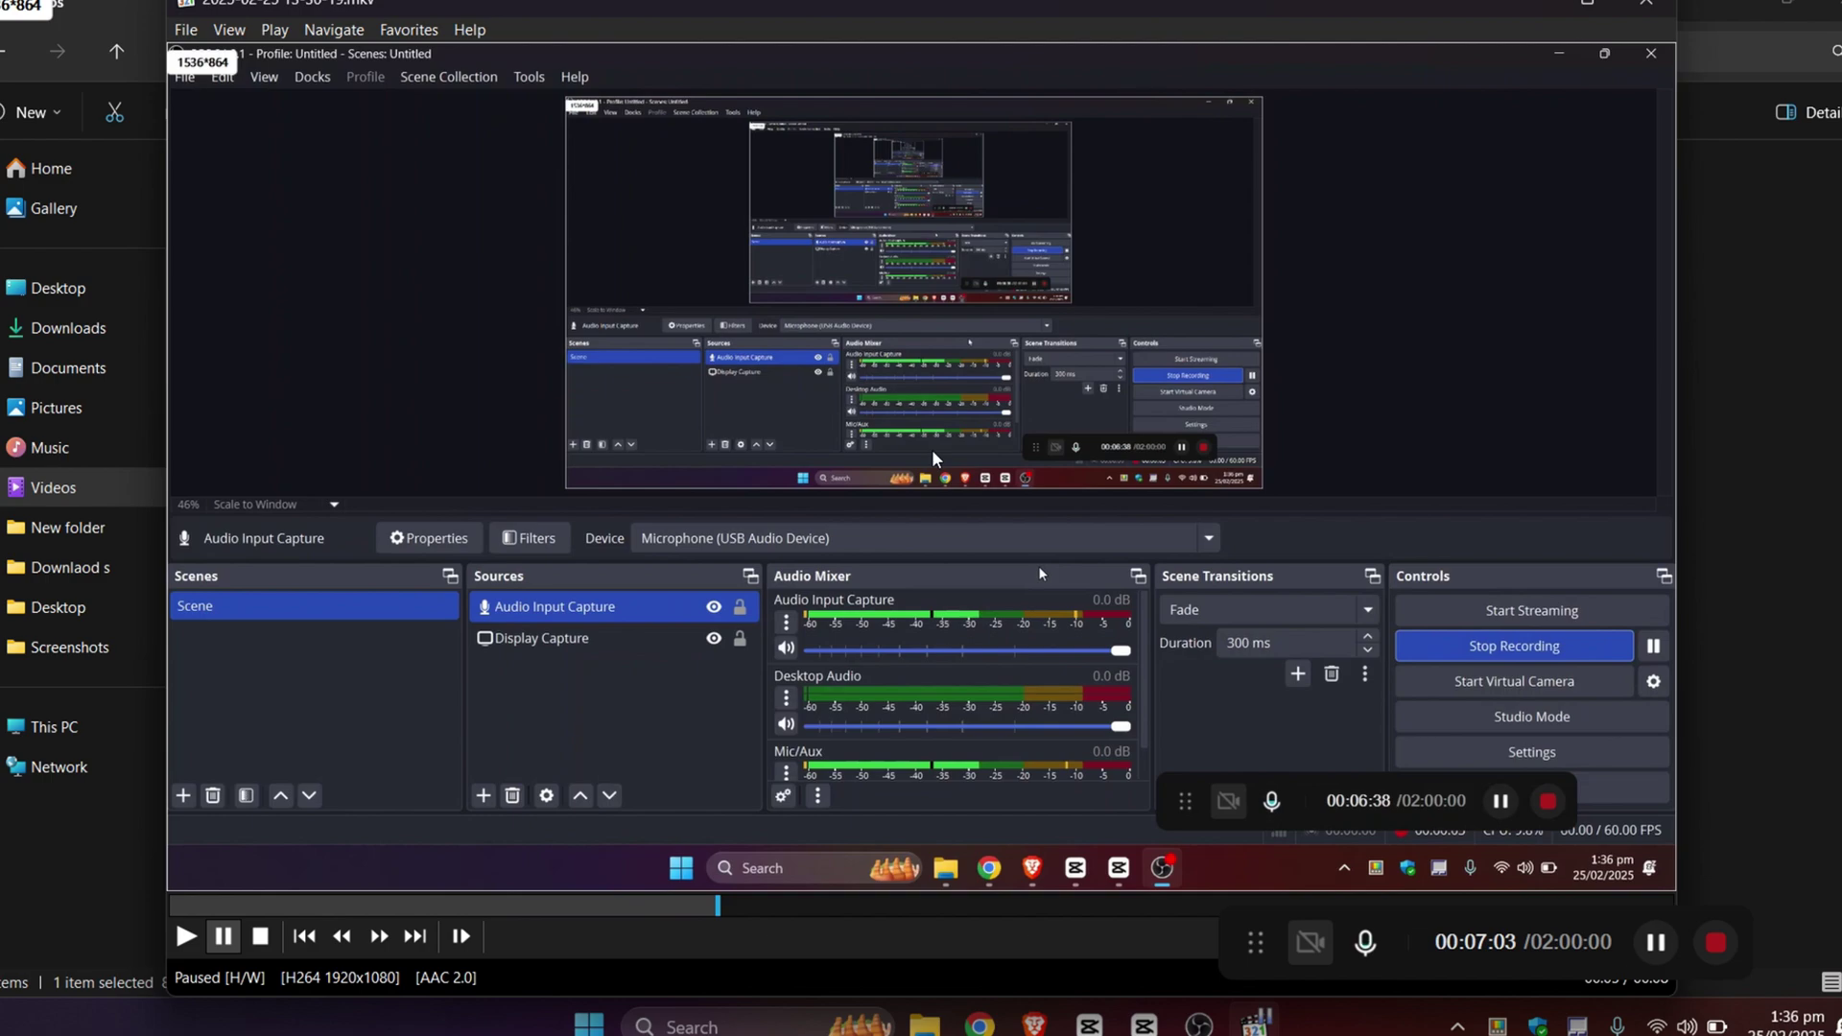